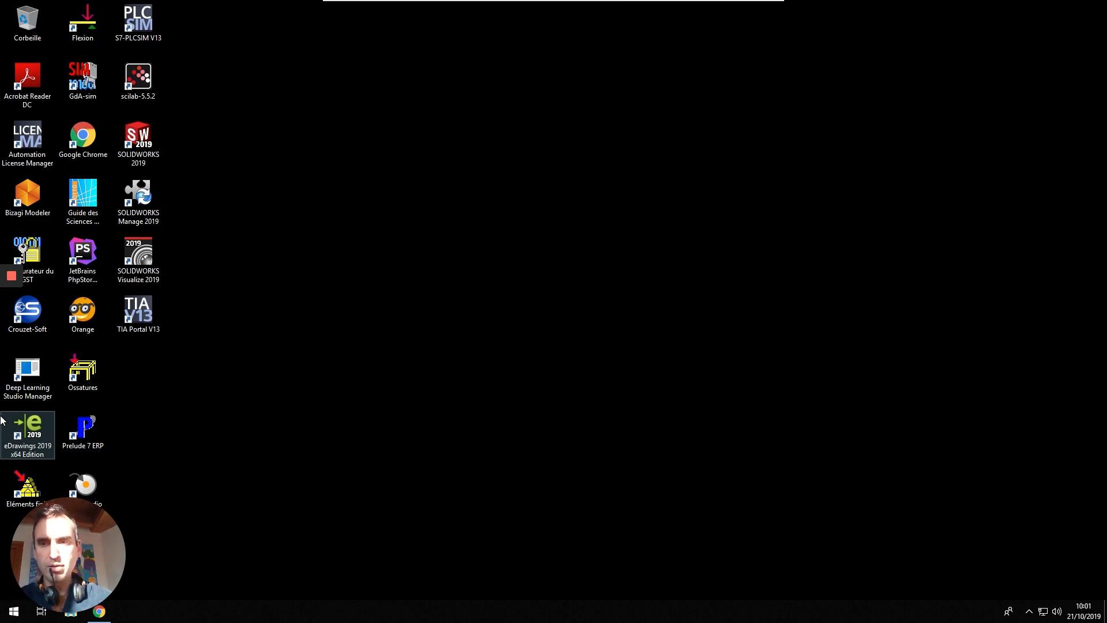
Step: Search the installed applications for MySQL Workbench and launch MySQL Workbench 8.0 CE
{"action": "left_click", "coordinate": [13, 614]}
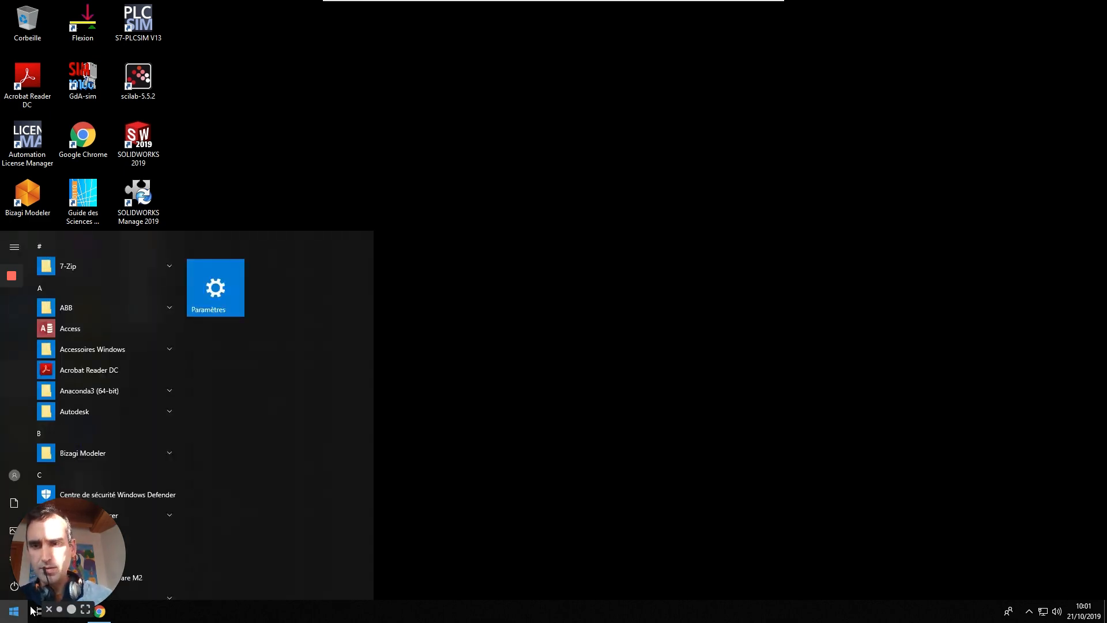
{"action": "left_click_drag", "start_coordinate": [58, 580], "coordinate": [1034, 577]}
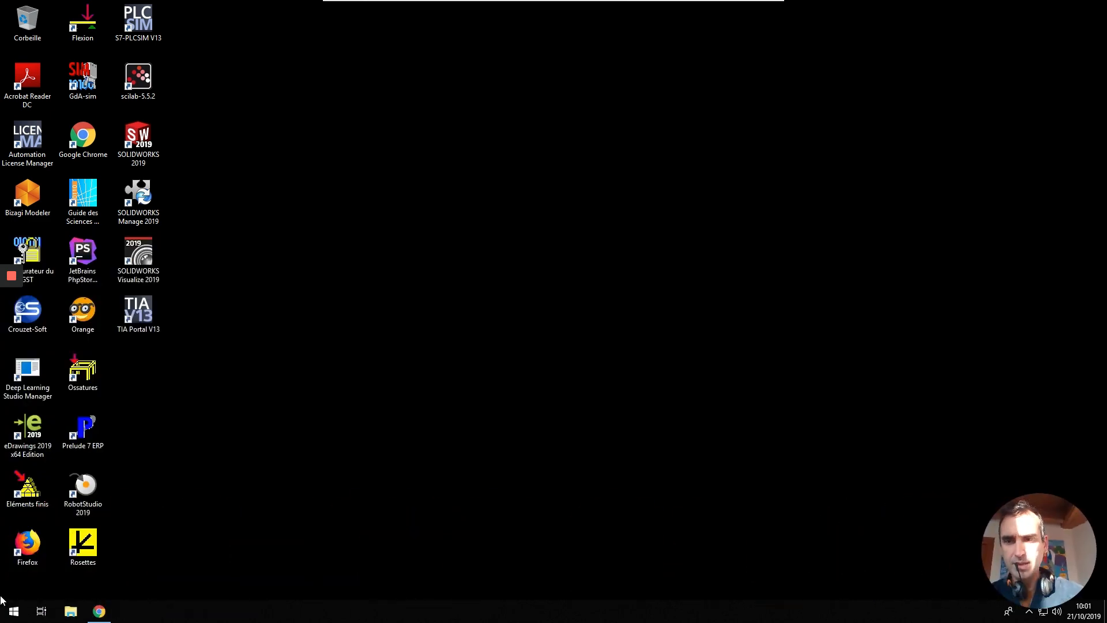
{"action": "left_click", "coordinate": [14, 611]}
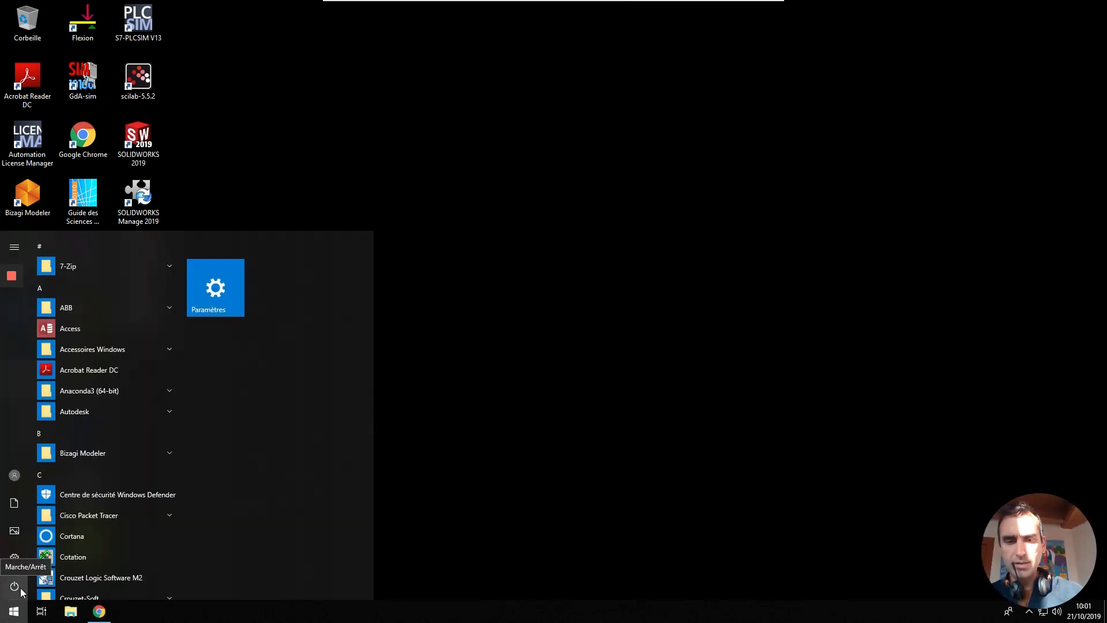
{"action": "type", "text": "m"}
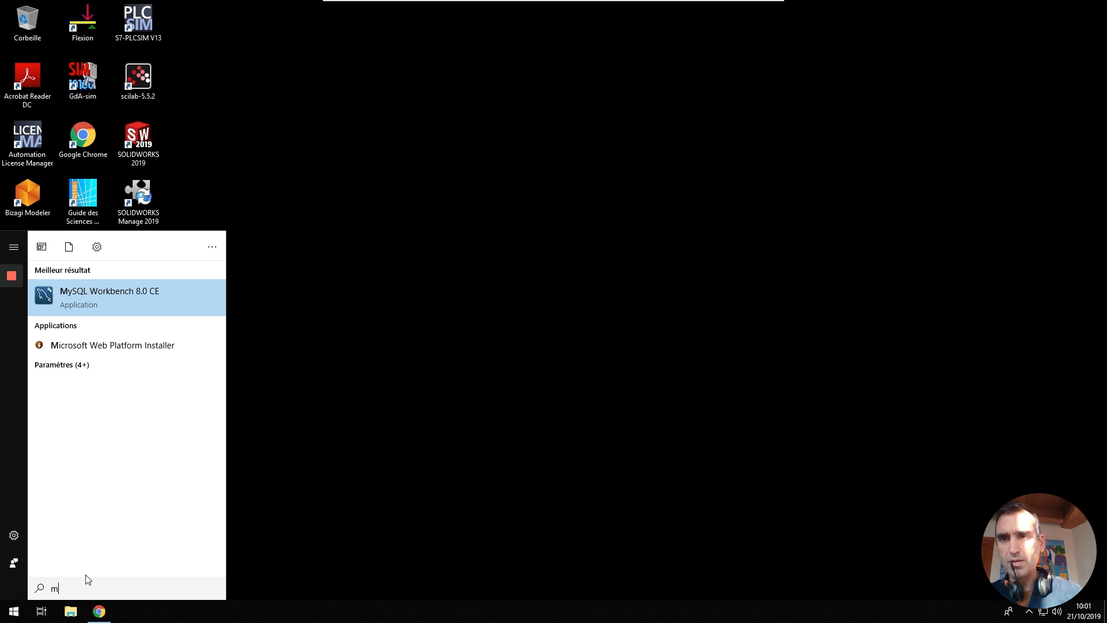
{"action": "left_click", "coordinate": [96, 294]}
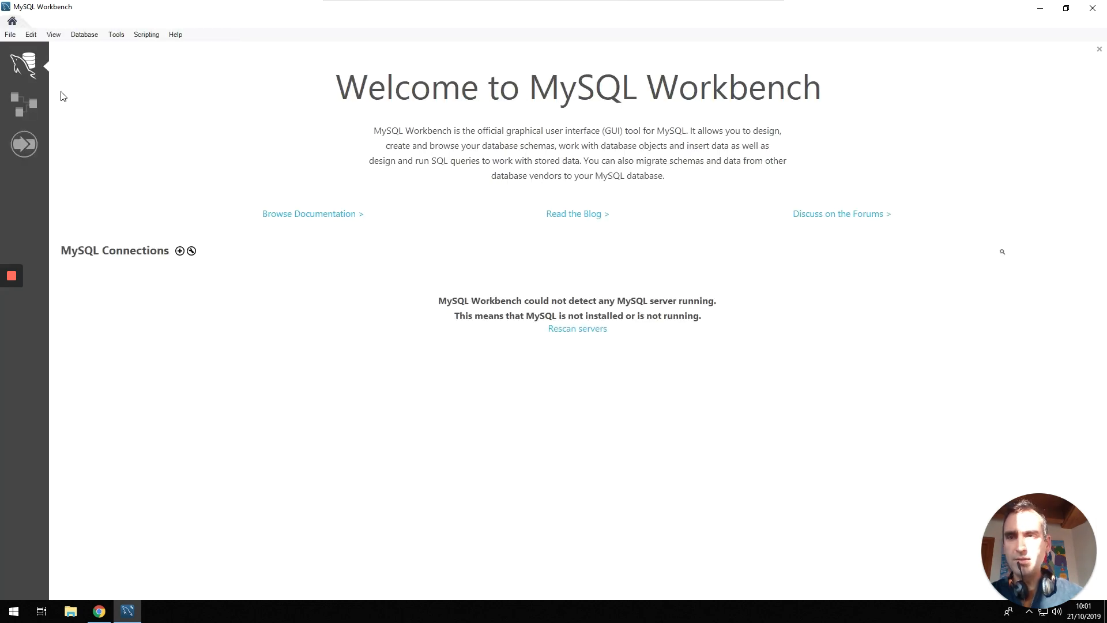
Step: Create a new, empty MySQL model
{"action": "left_click", "coordinate": [11, 36]}
{"action": "left_click", "coordinate": [25, 44]}
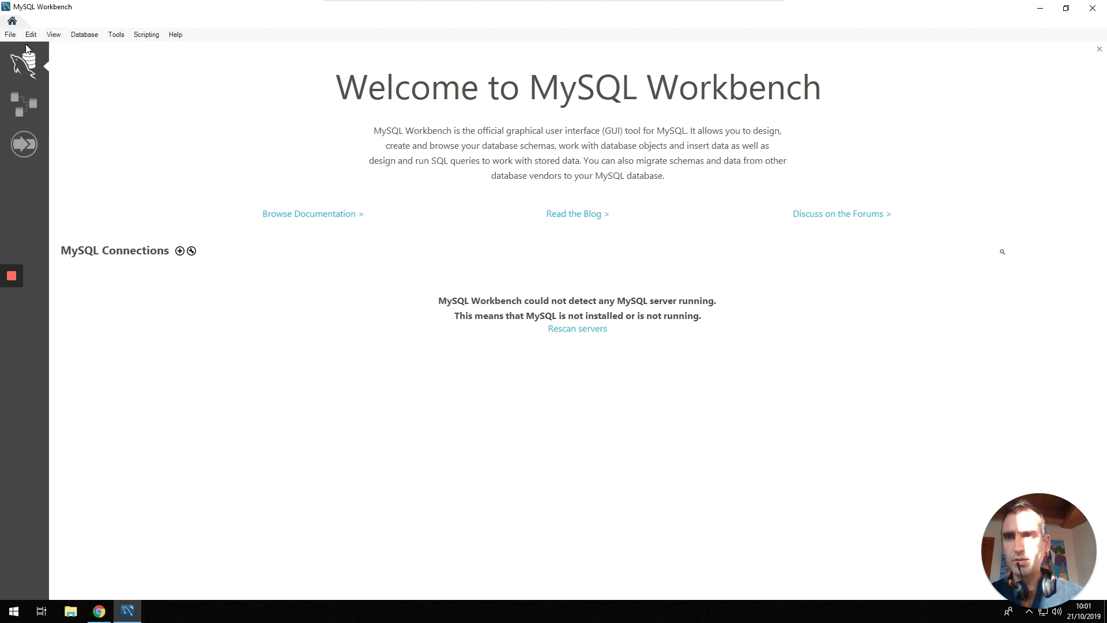
{"action": "left_click", "coordinate": [26, 38]}
{"action": "mouse_move", "coordinate": [11, 35]}
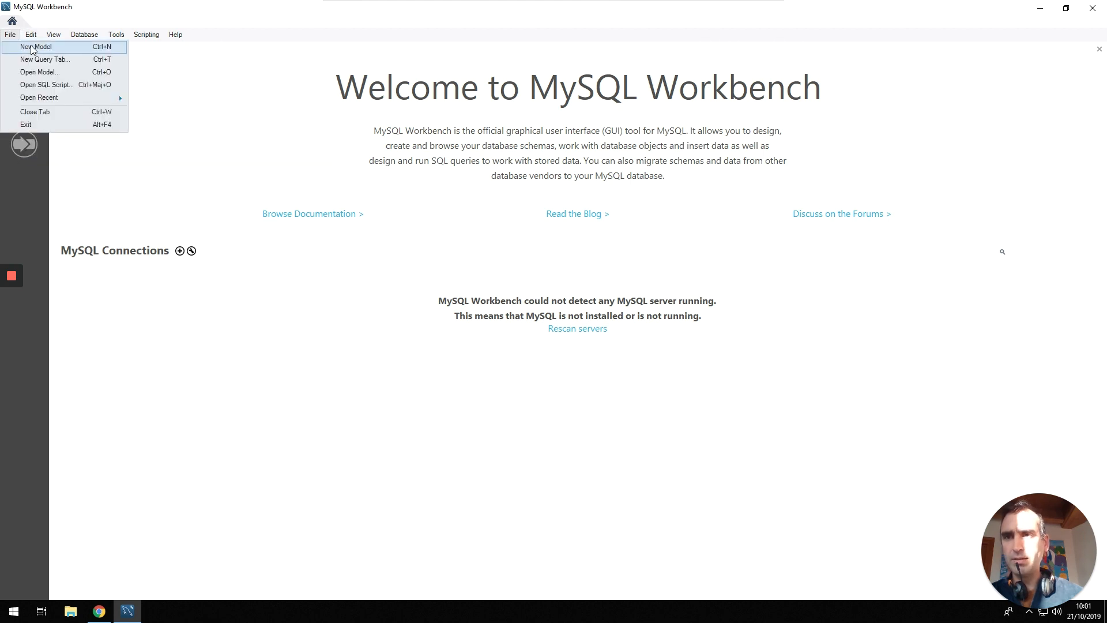
{"action": "key", "text": "super+plus"}
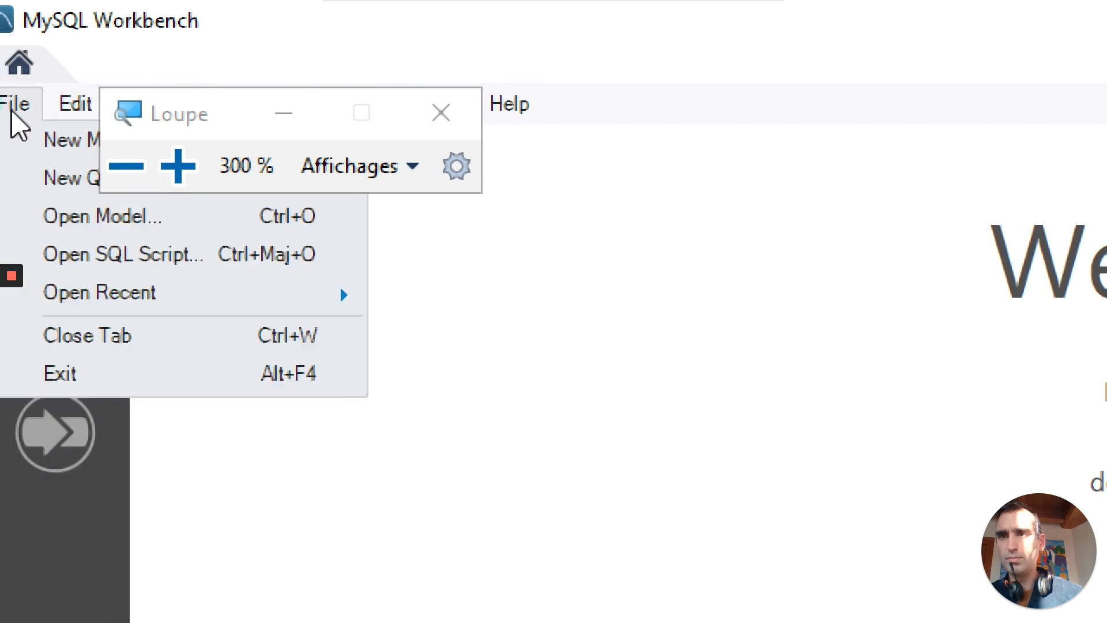
{"action": "left_click", "coordinate": [35, 141]}
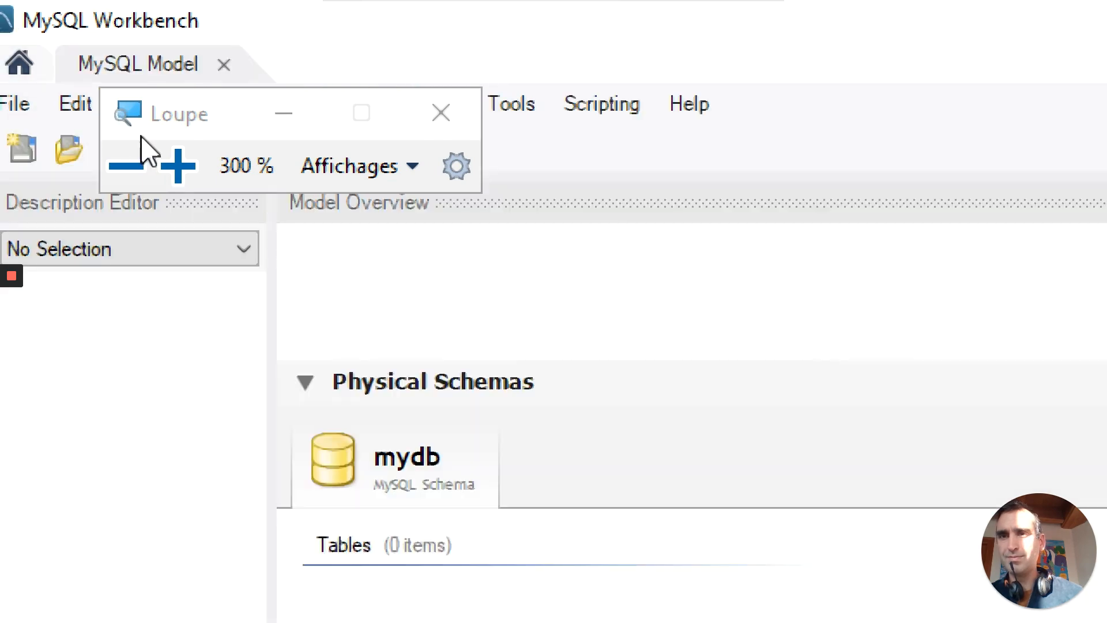
{"action": "left_click", "coordinate": [442, 113]}
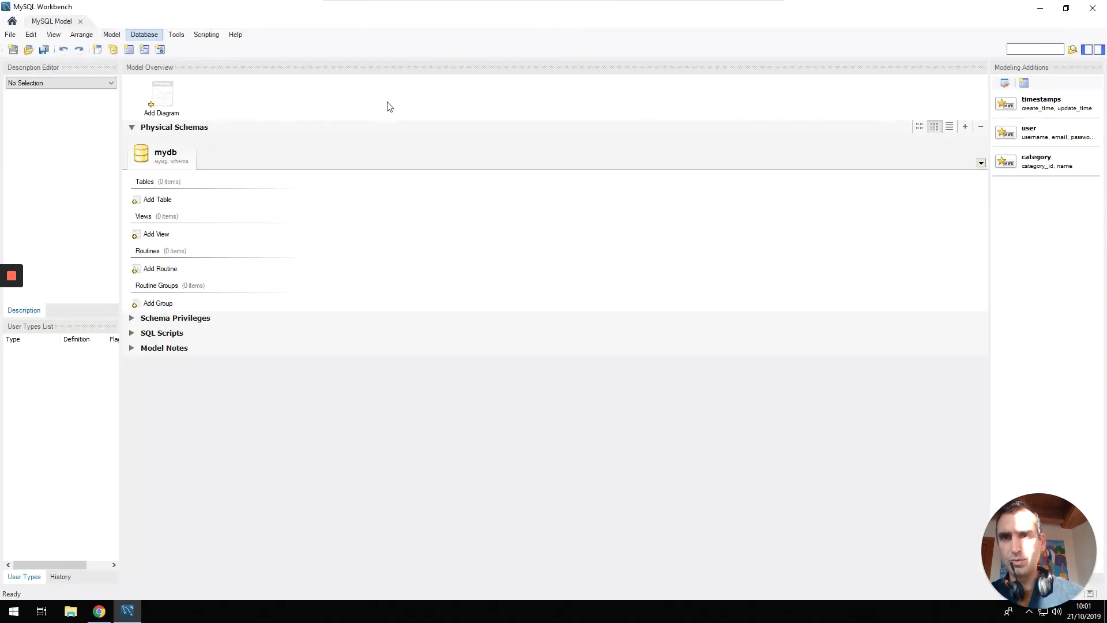
{"action": "left_click", "coordinate": [10, 34]}
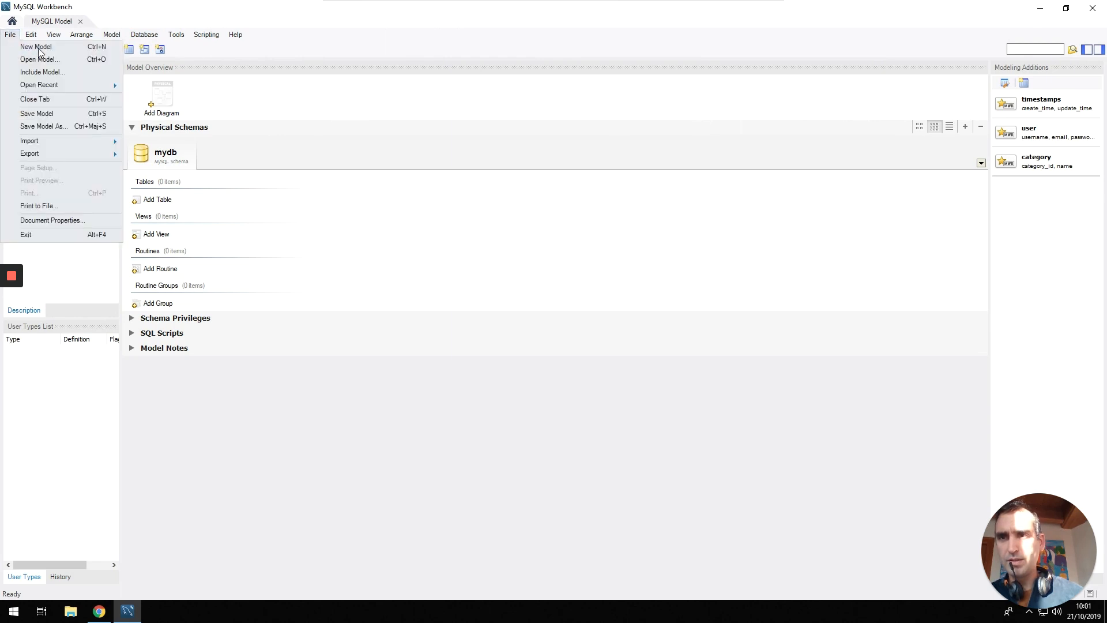
{"action": "left_click", "coordinate": [49, 46]}
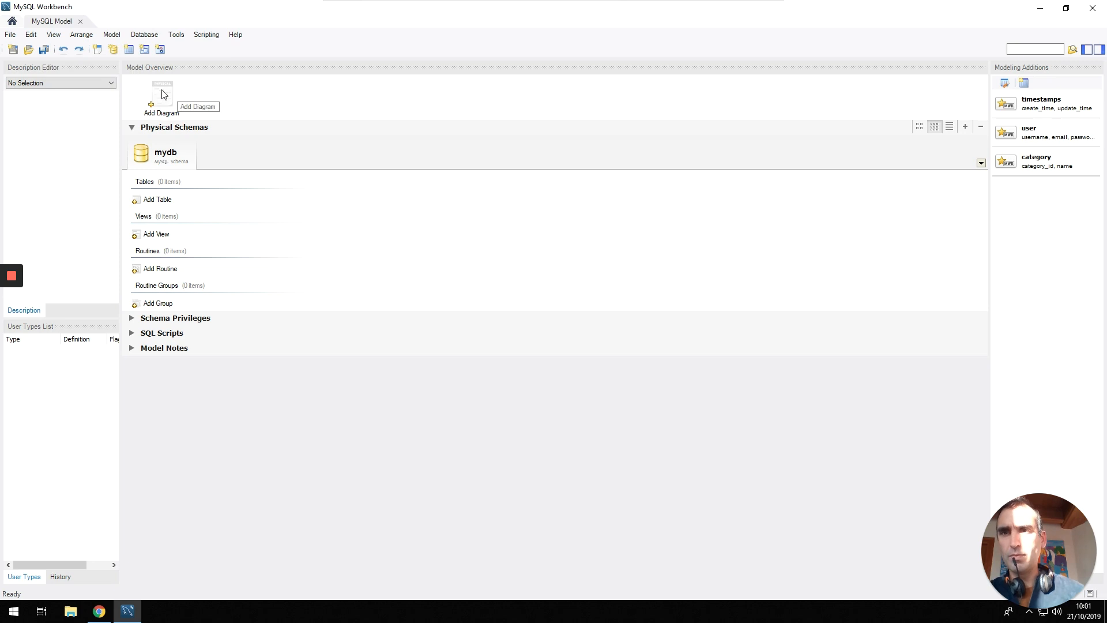
Step: Add a new EER diagram to the model and open it
{"action": "left_click", "coordinate": [165, 94]}
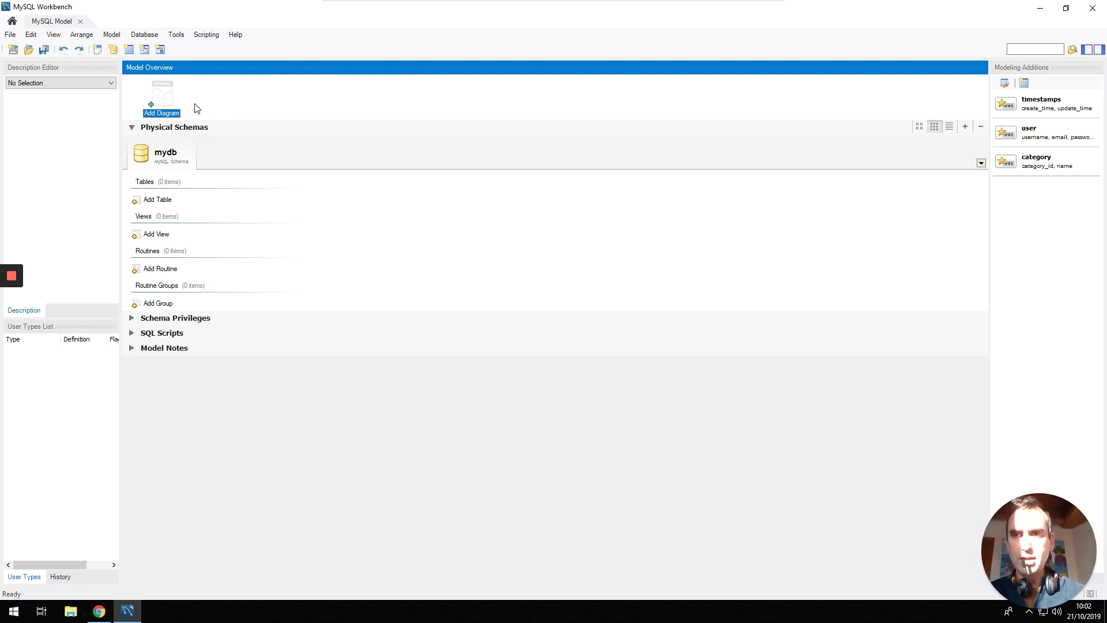
{"action": "key", "text": "super+plus"}
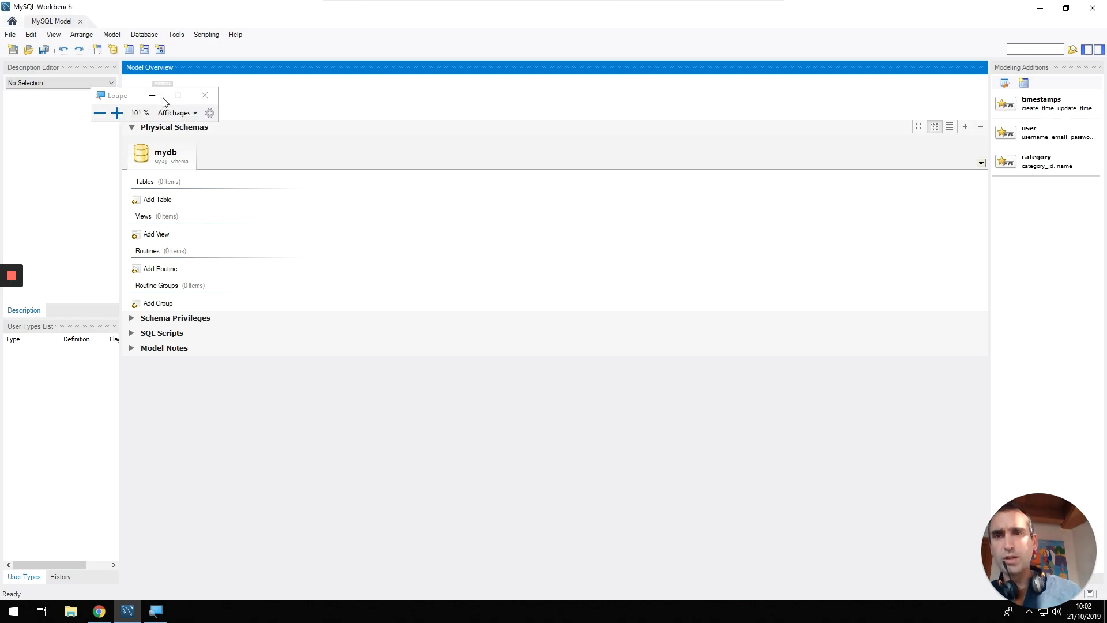
{"action": "left_click_drag", "start_coordinate": [74, 95], "coordinate": [111, 200]}
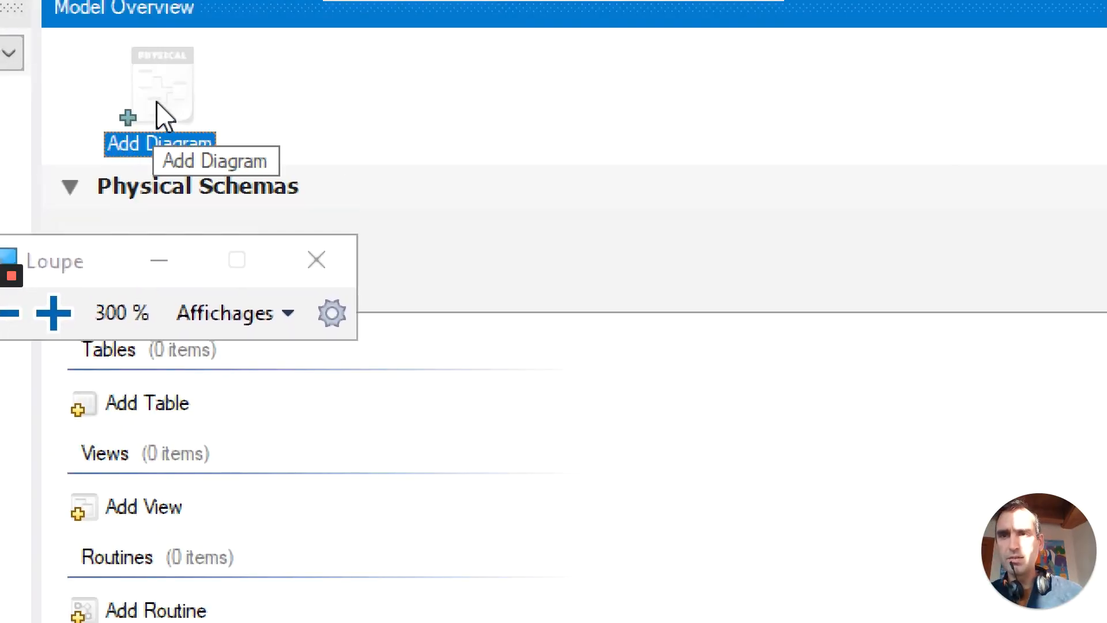
{"action": "key", "text": "super+Escape"}
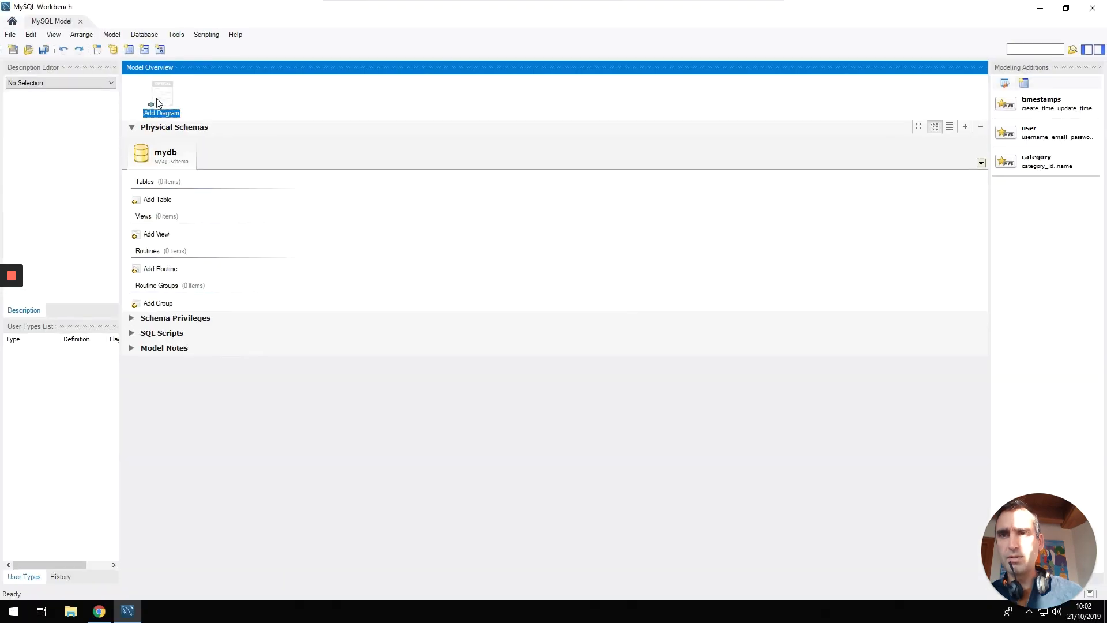
{"action": "double_click", "coordinate": [157, 101]}
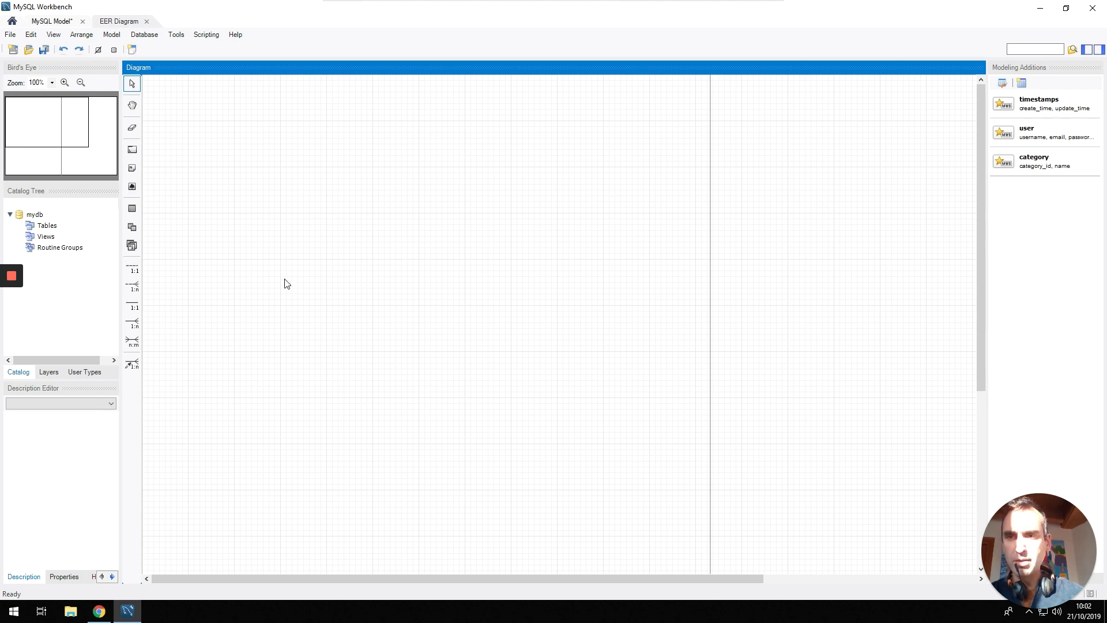
Step: Examine the diagram's new-table tool and its 1:1, 1:n and n:m relationship tools under magnification
{"action": "left_click", "coordinate": [130, 211]}
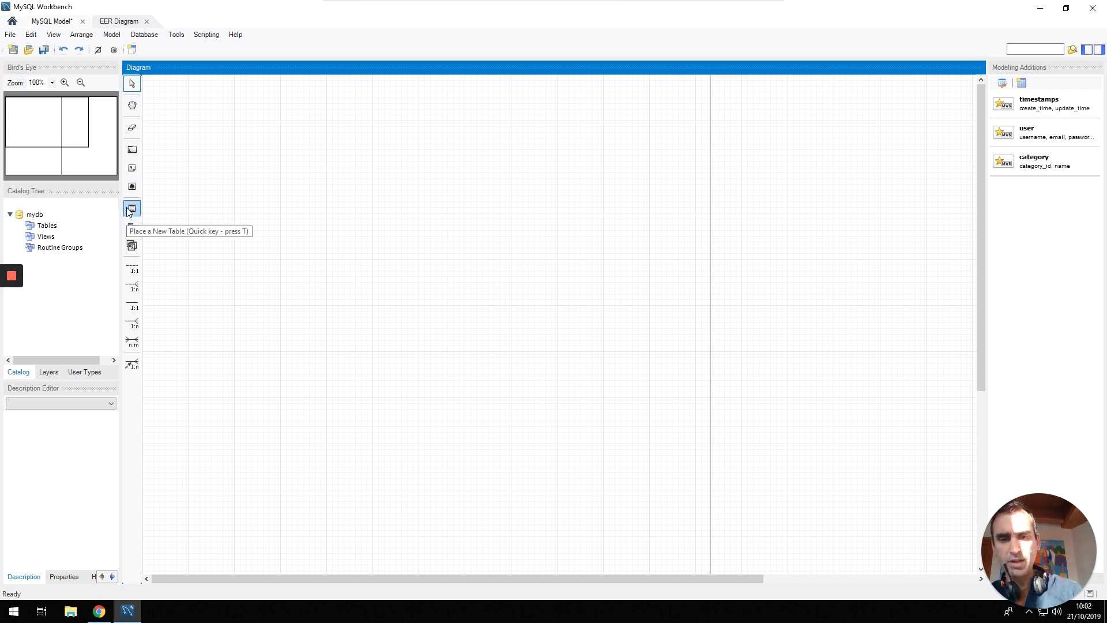
{"action": "key", "text": "super+plus"}
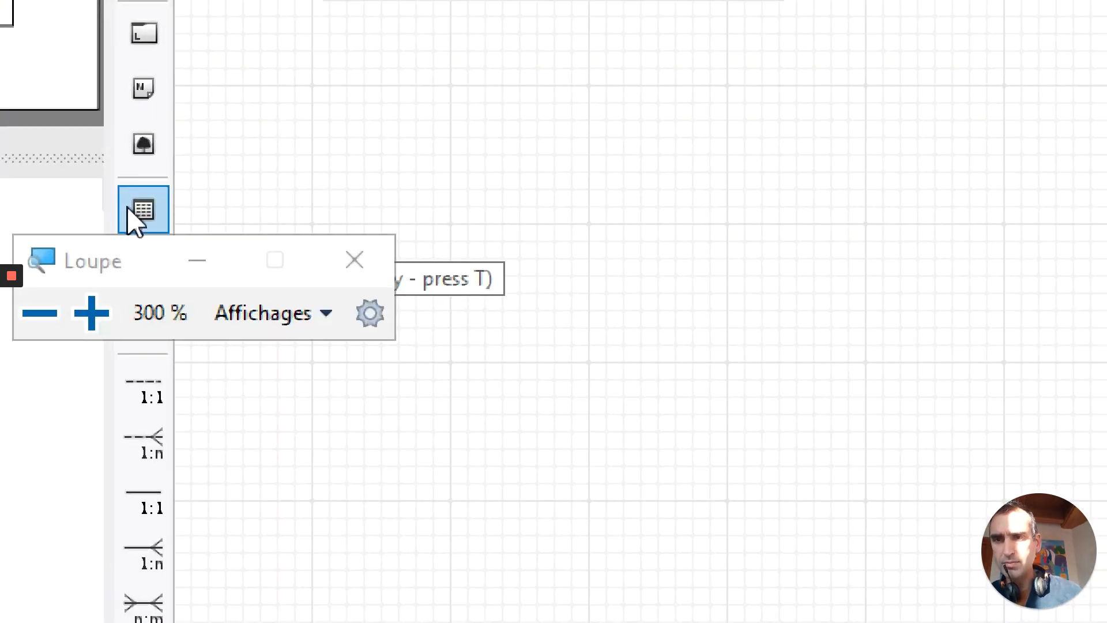
{"action": "key", "text": "super+Escape"}
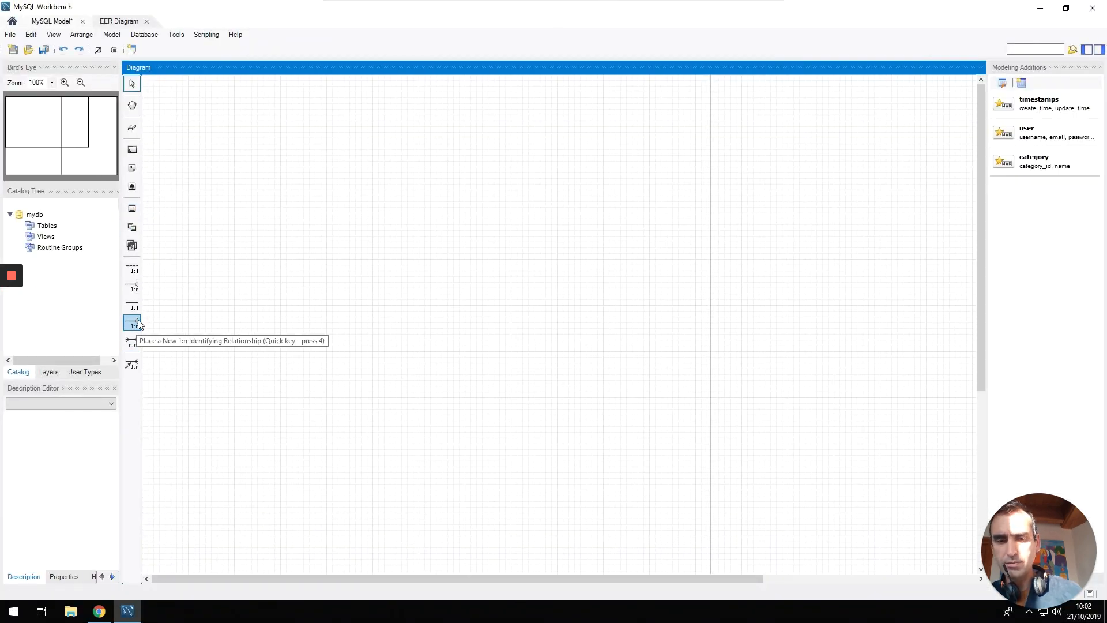
{"action": "key", "text": "super+plus"}
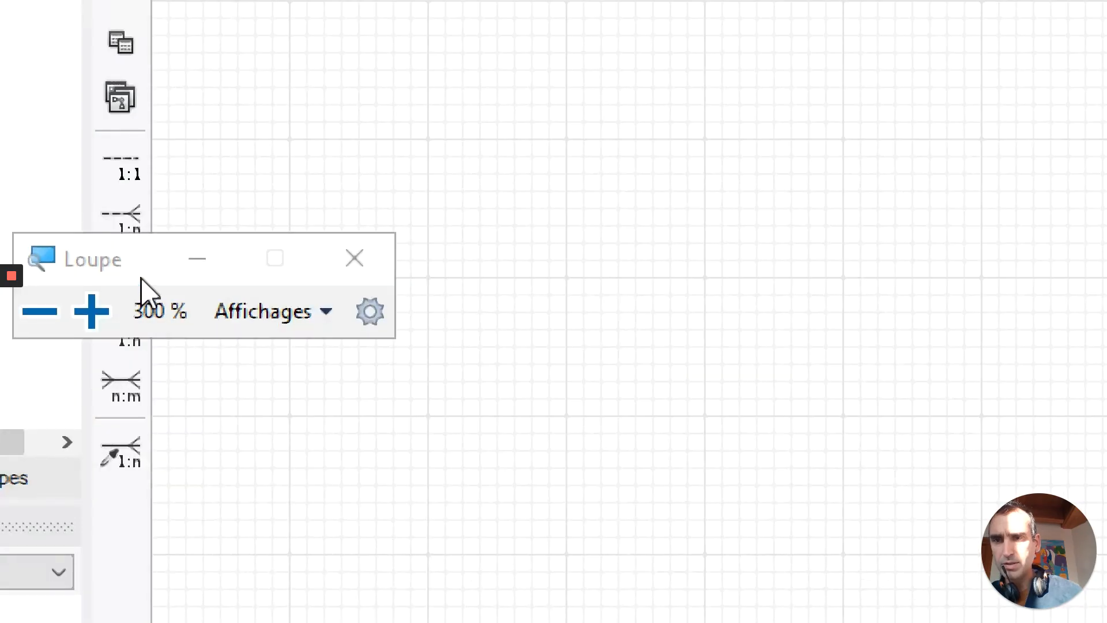
{"action": "left_click_drag", "start_coordinate": [135, 265], "coordinate": [466, 421]}
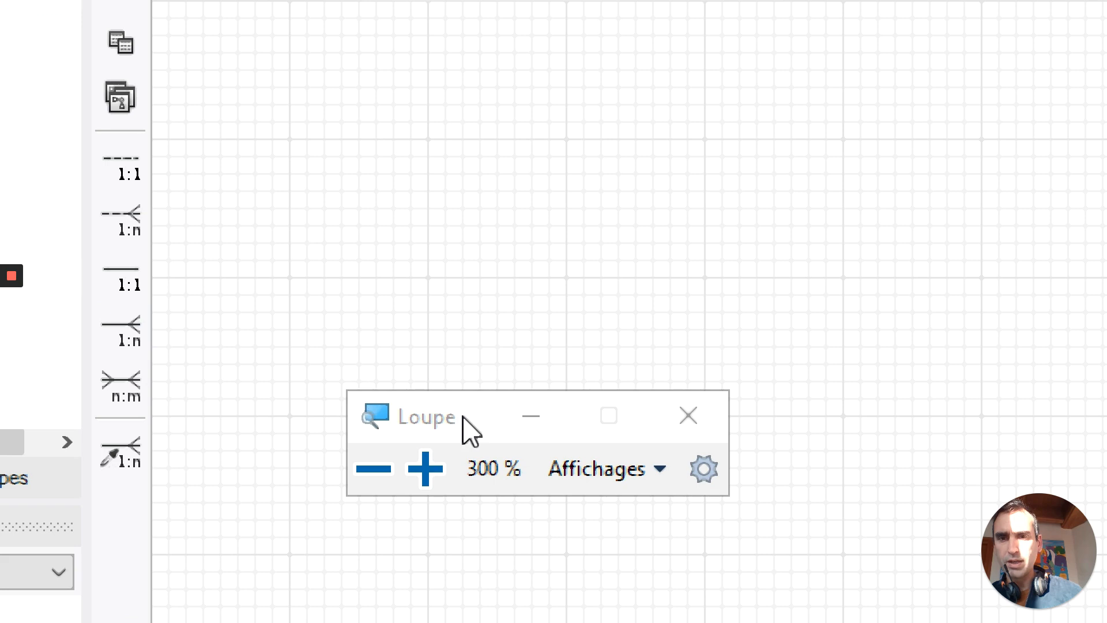
{"action": "left_click_drag", "start_coordinate": [463, 416], "coordinate": [473, 468]}
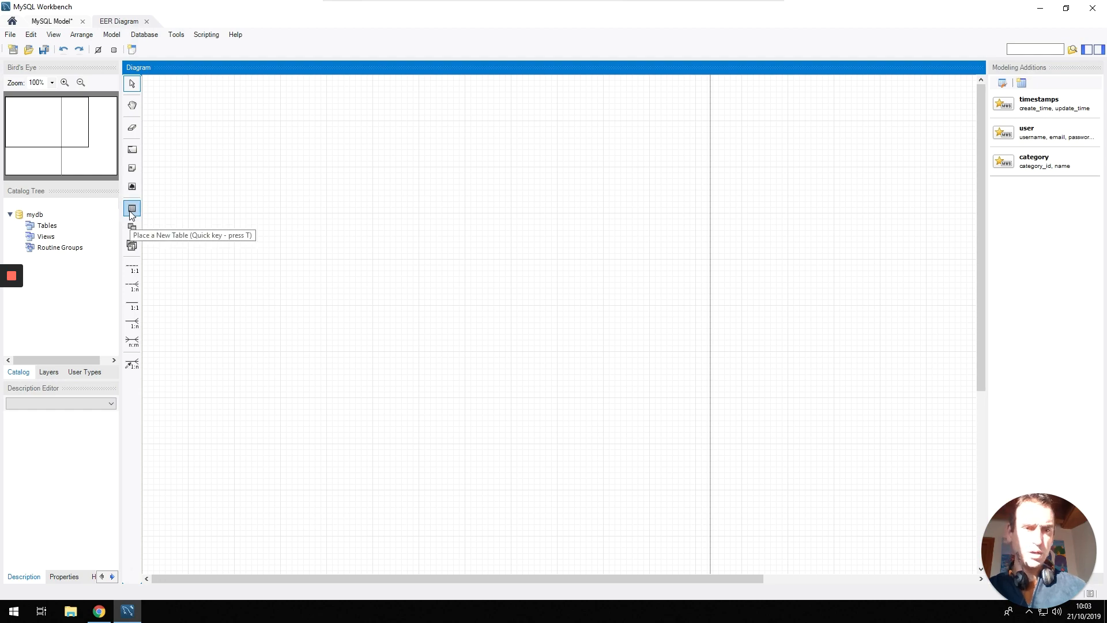
Step: Place a new table in the mydb schema on the diagram and name it Car
{"action": "left_click", "coordinate": [132, 208]}
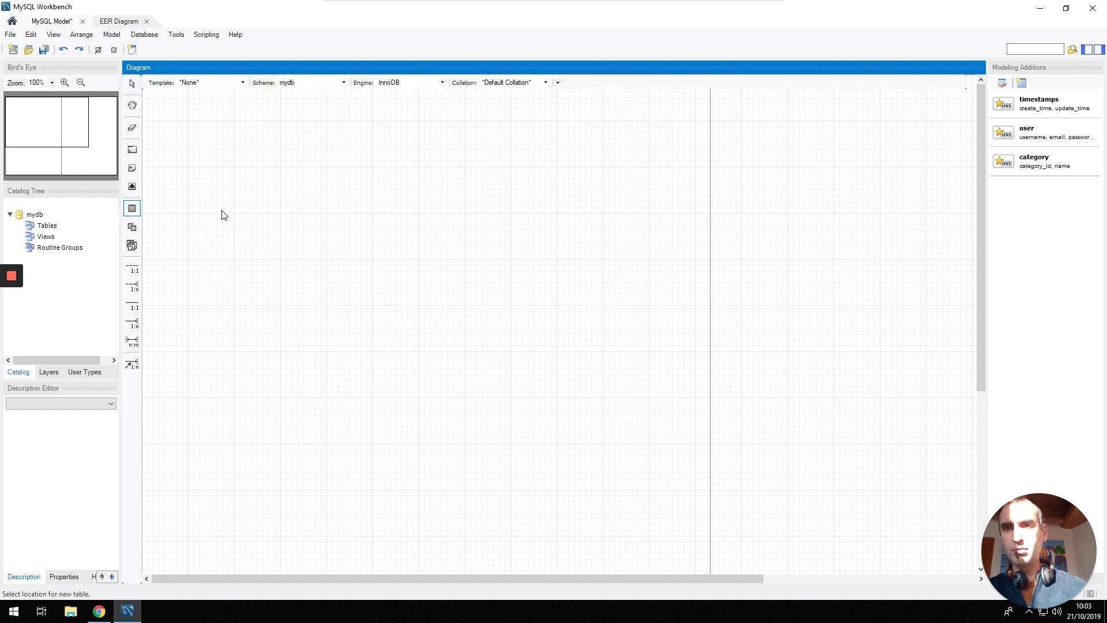
{"action": "left_click", "coordinate": [207, 171]}
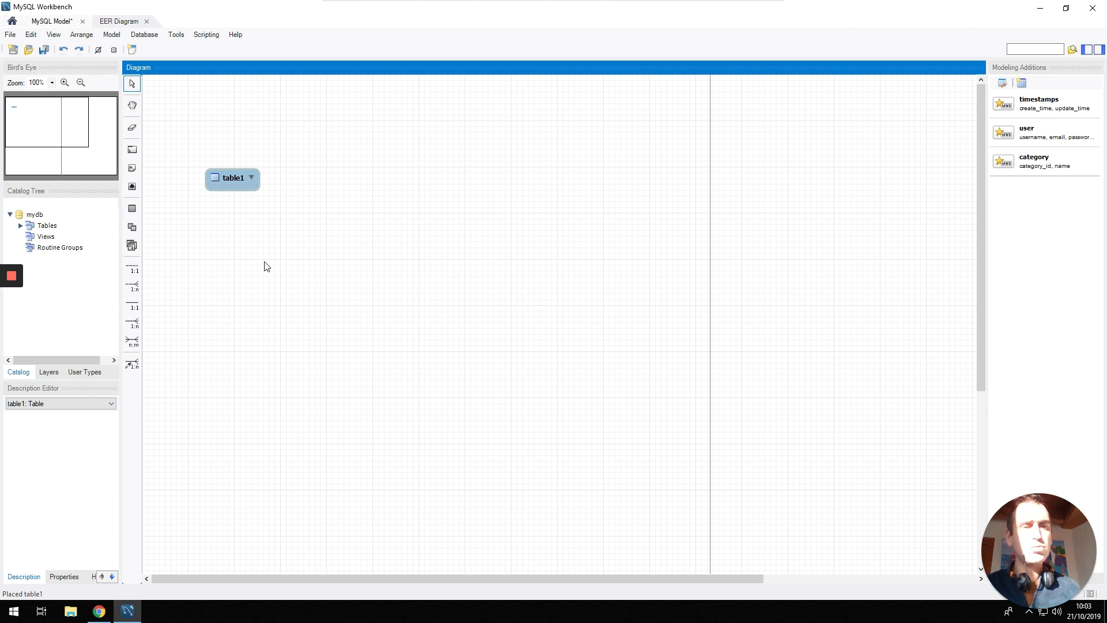
{"action": "double_click", "coordinate": [232, 181]}
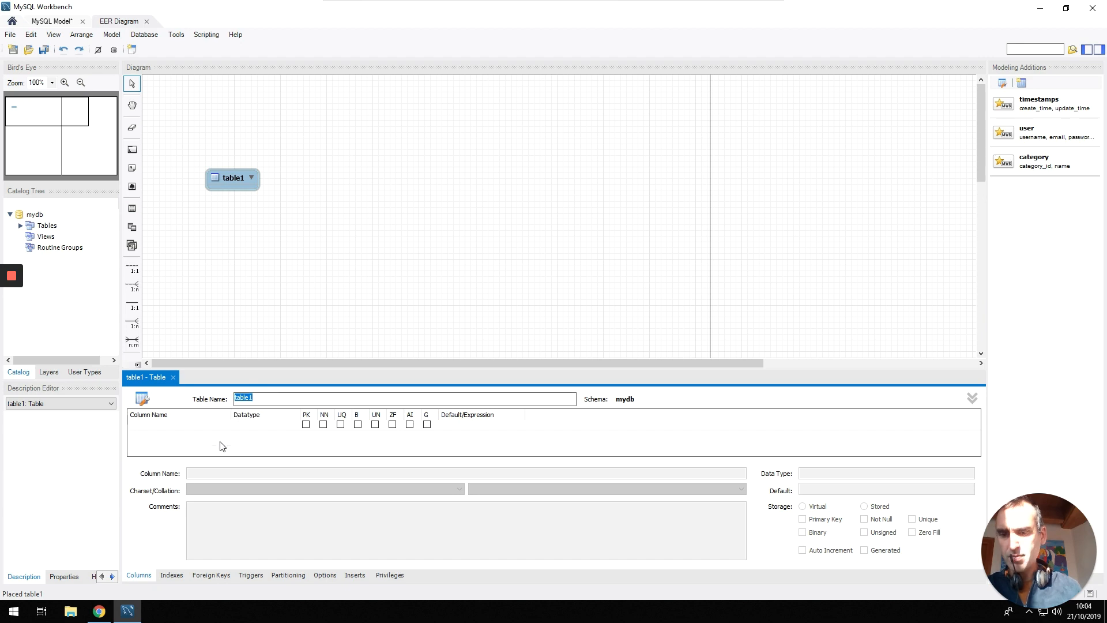
{"action": "key", "text": "super+plus"}
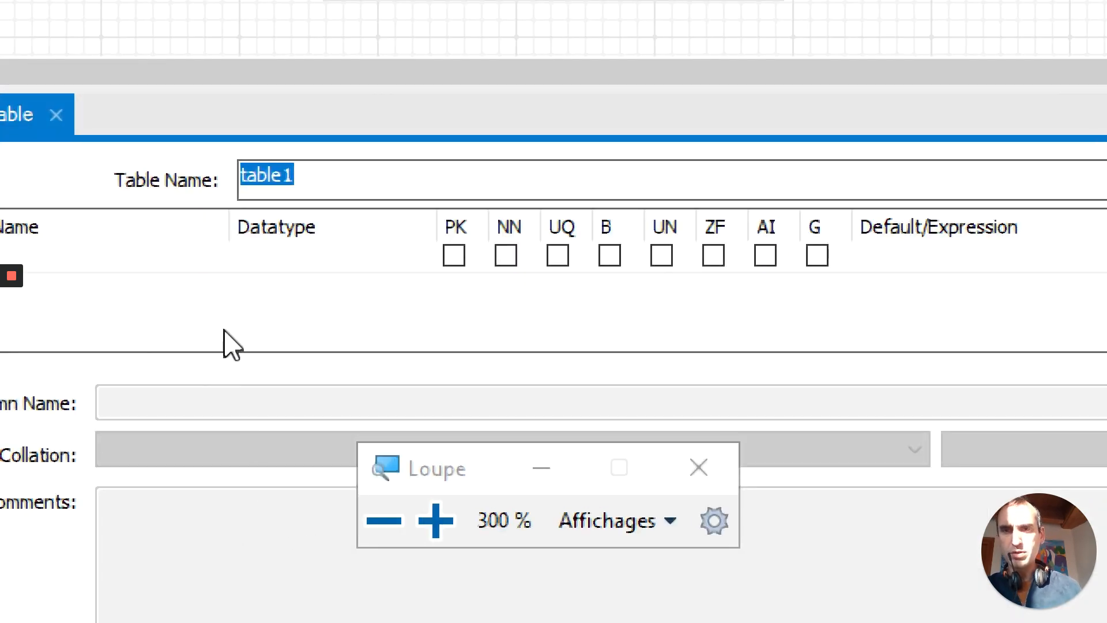
{"action": "type", "text": "Car"}
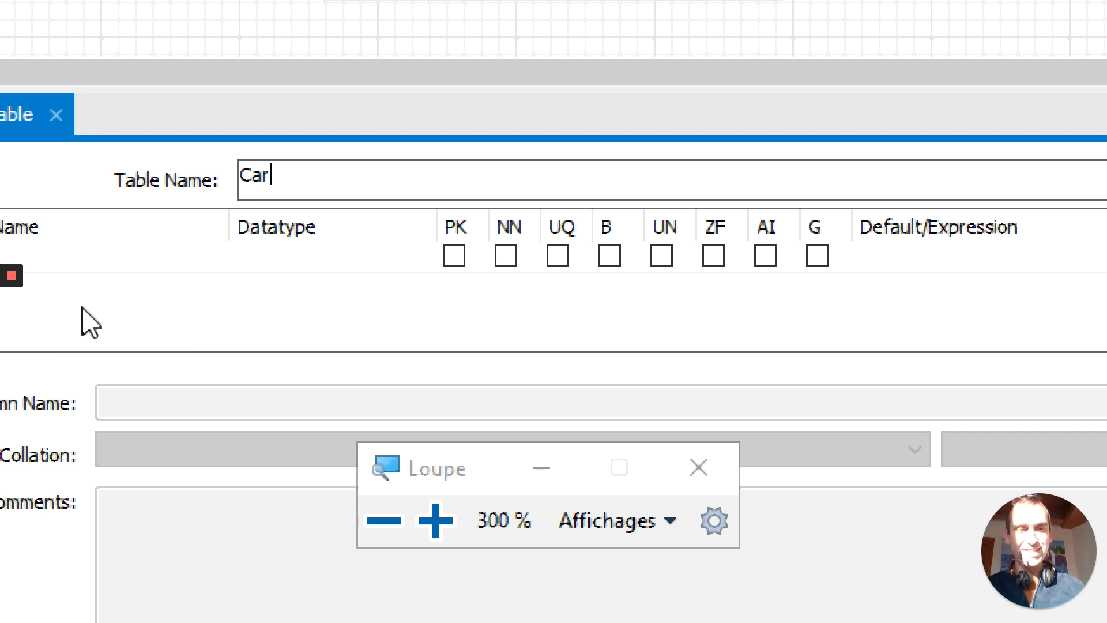
{"action": "key", "text": "super+Escape"}
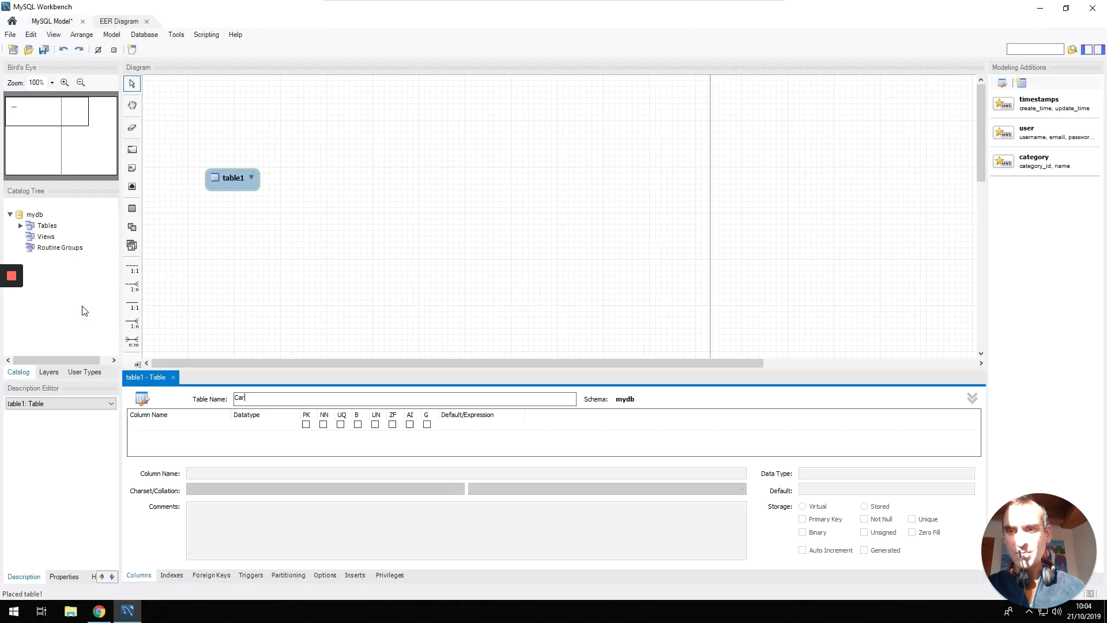
Step: Give the Car table an idCar column of type INT as a not-null, auto-incrementing primary key
{"action": "left_click", "coordinate": [410, 425]}
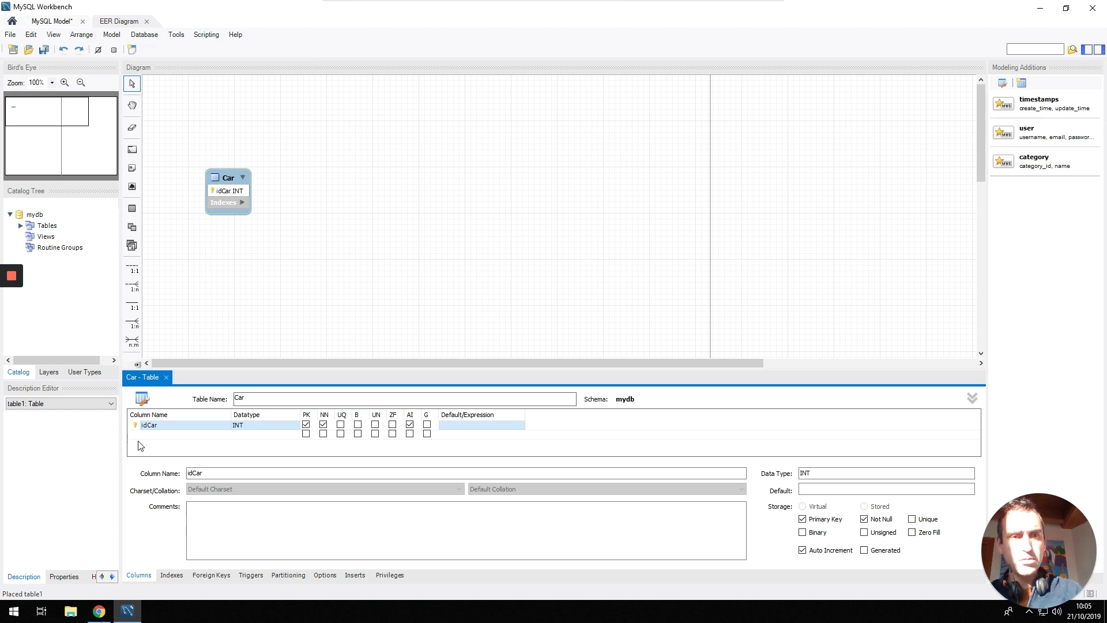
{"action": "key", "text": "super+plus"}
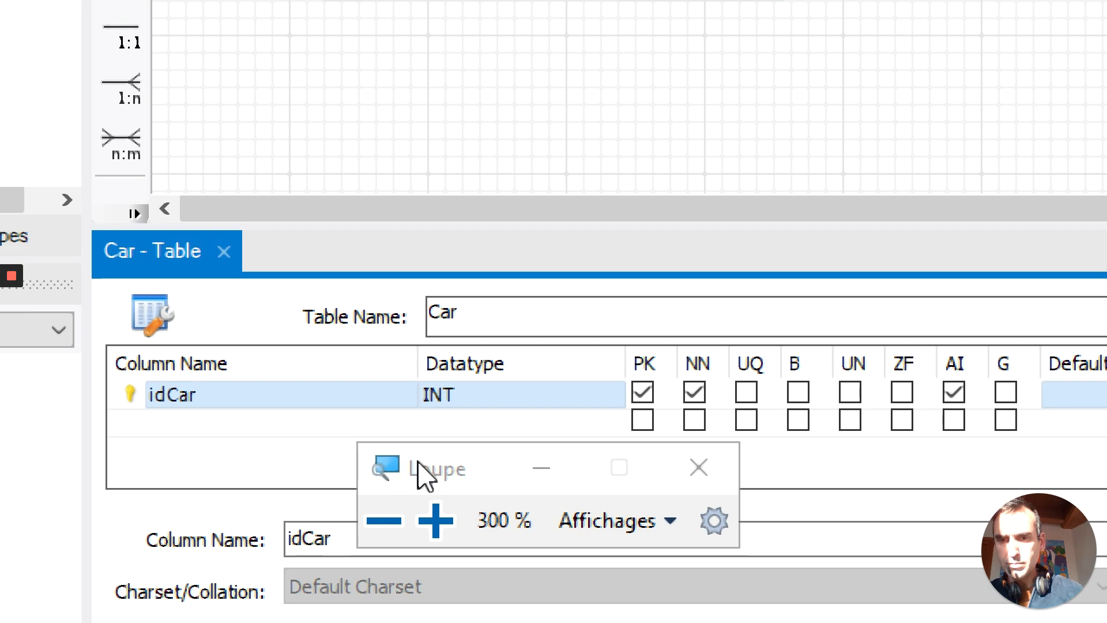
{"action": "left_click_drag", "start_coordinate": [411, 471], "coordinate": [467, 528]}
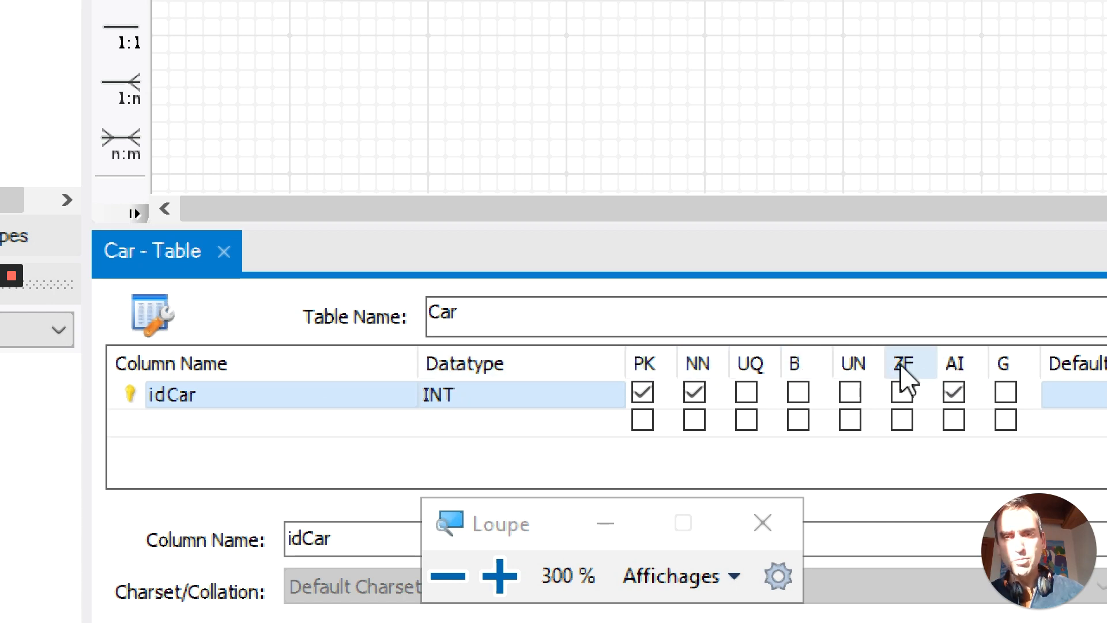
Step: Add a second column named vin to the Car table with datatype VARCHAR(45)
{"action": "left_click", "coordinate": [145, 430]}
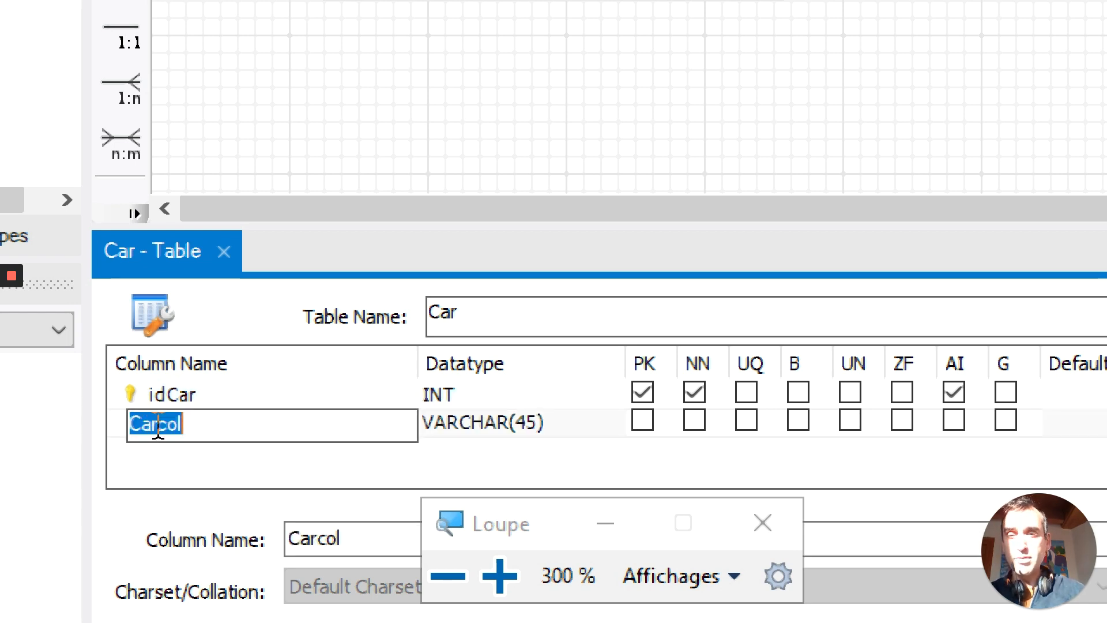
{"action": "type", "text": "vin"}
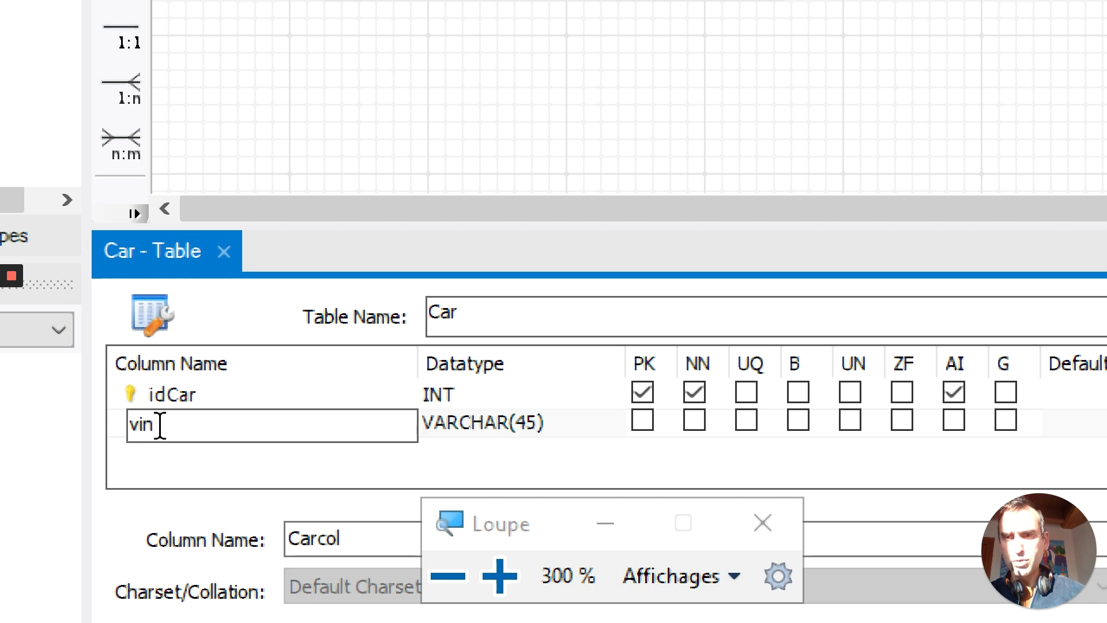
{"action": "left_click", "coordinate": [166, 458]}
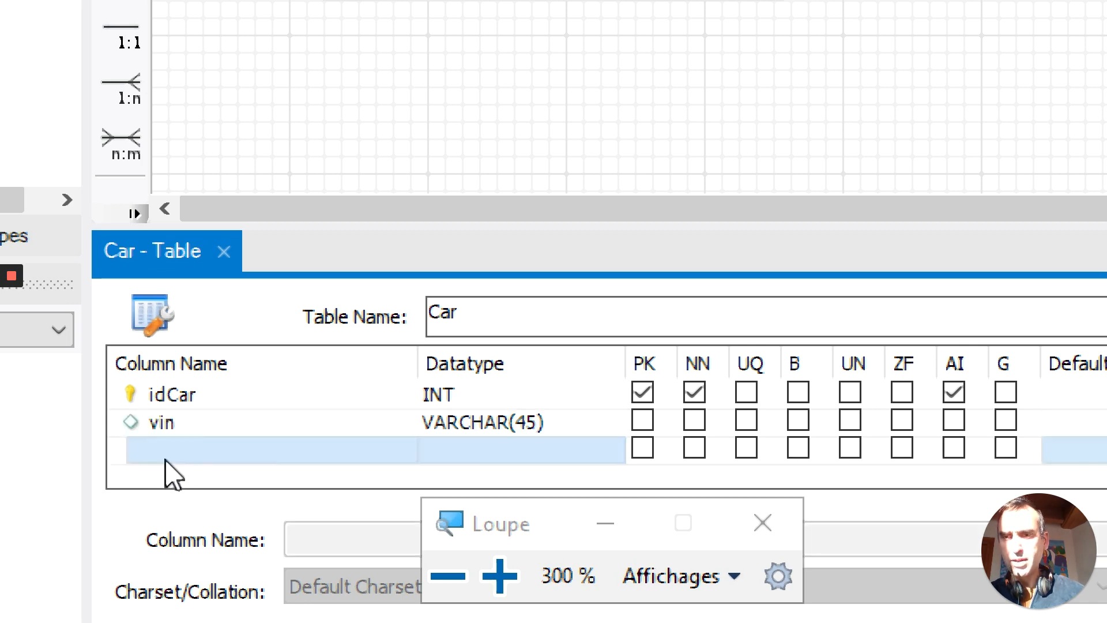
Step: Add two more columns named brand and model to the Car table, both with datatype VARCHAR(45)
{"action": "left_click", "coordinate": [167, 452]}
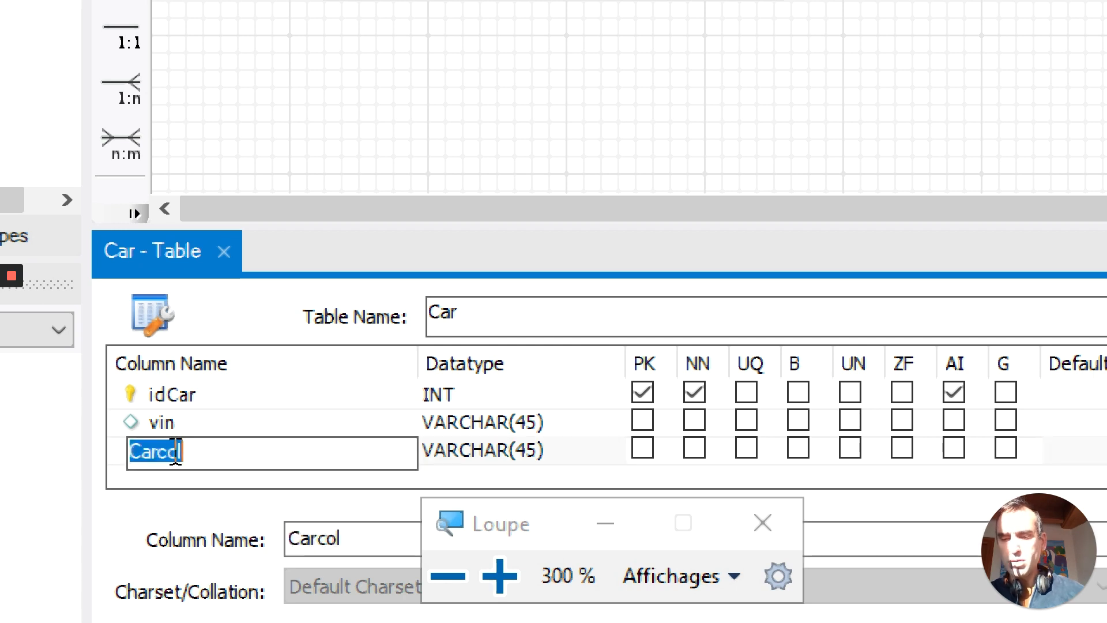
{"action": "type", "text": "brand"}
{"action": "key", "text": "Tab"}
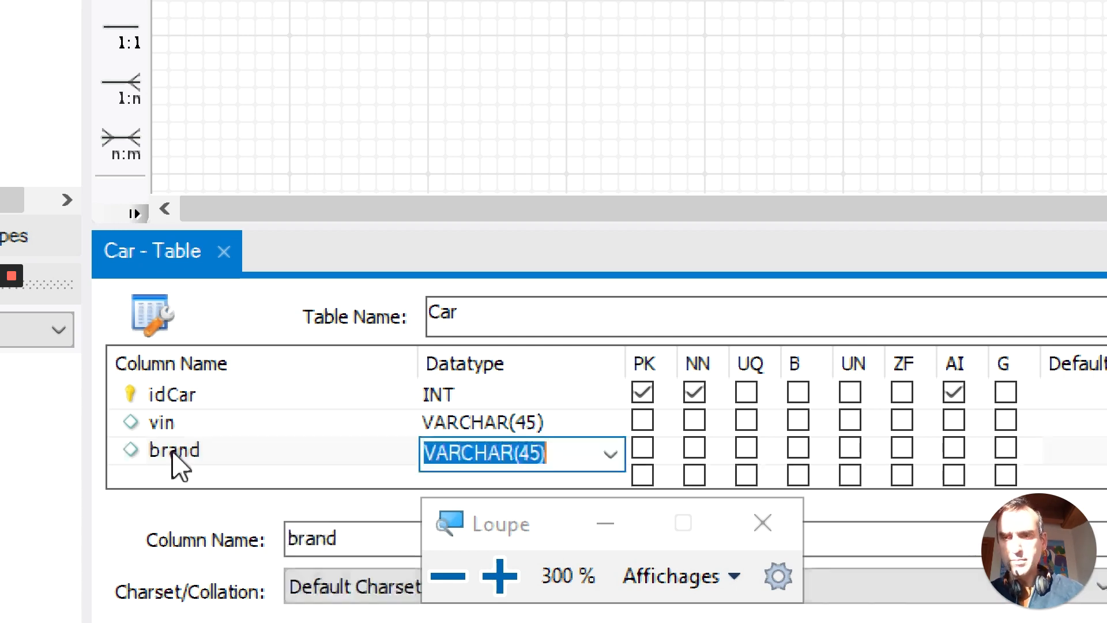
{"action": "left_click", "coordinate": [155, 477]}
{"action": "type", "text": "model"}
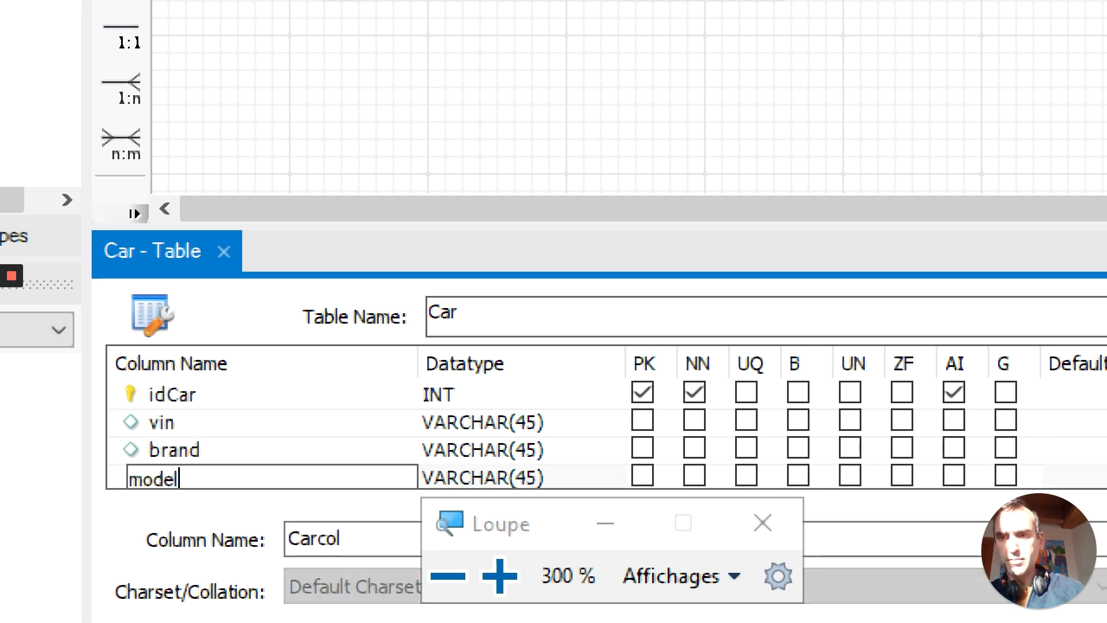
{"action": "key", "text": "Tab"}
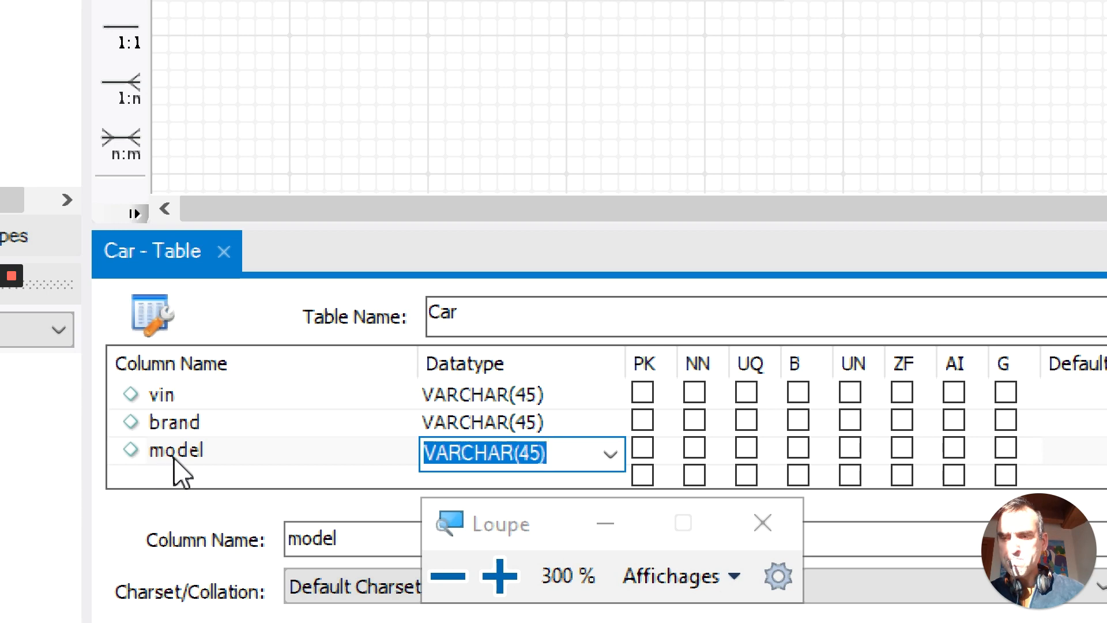
Step: Add a production_year column below model in the Car table, keeping the default datatype VARCHAR(45)
{"action": "scroll", "coordinate": [179, 463], "scroll_direction": "down", "scroll_amount": 1}
{"action": "double_click", "coordinate": [172, 449]}
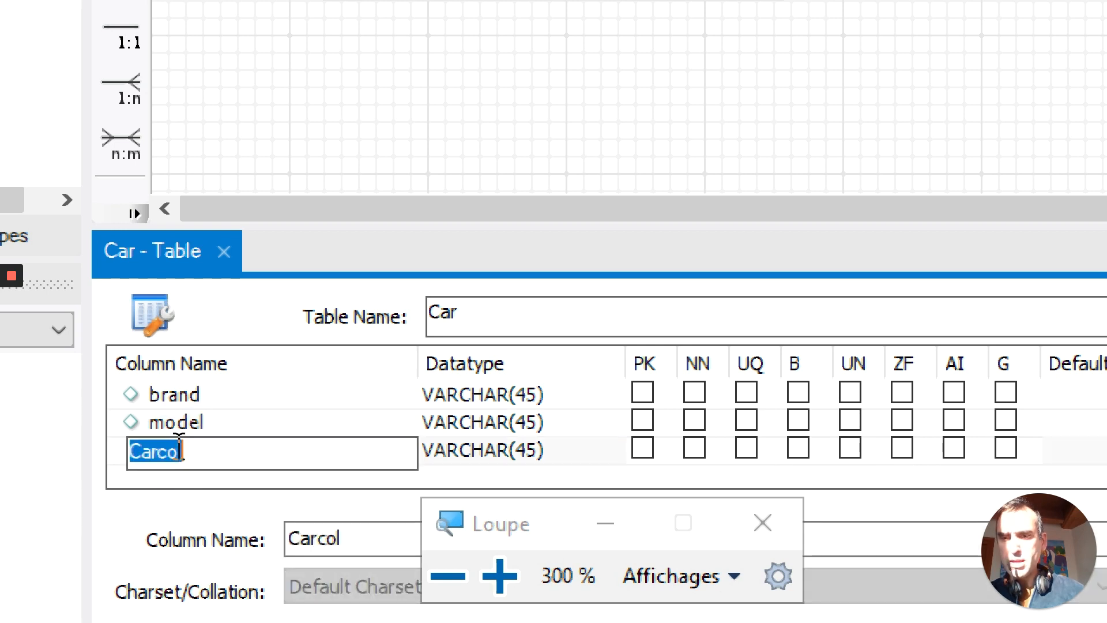
{"action": "type", "text": "production"}
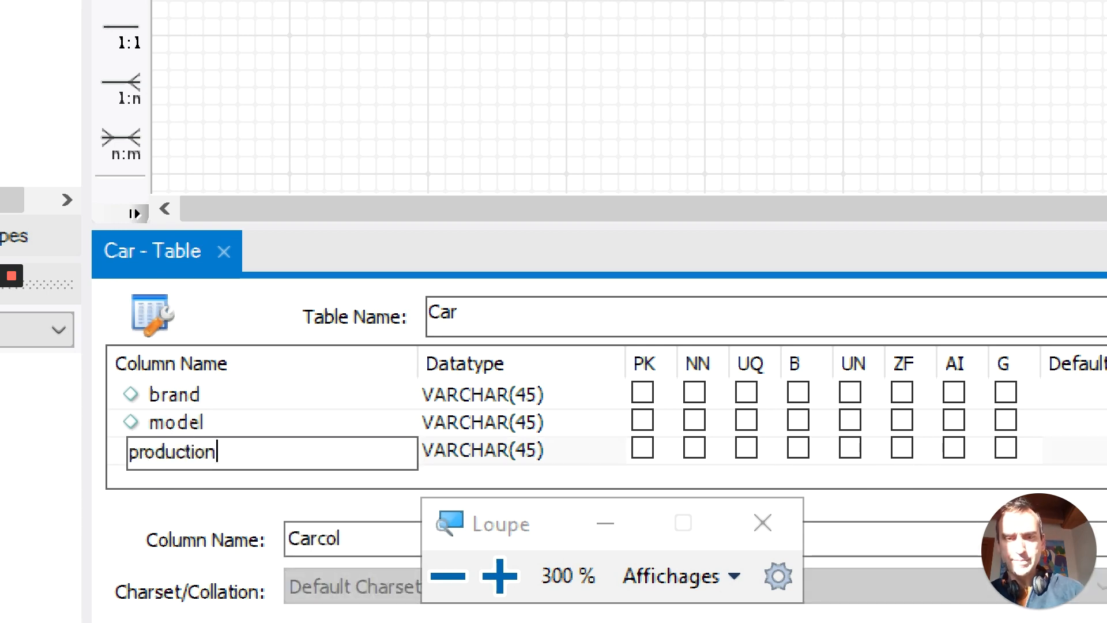
{"action": "type", "text": "_year"}
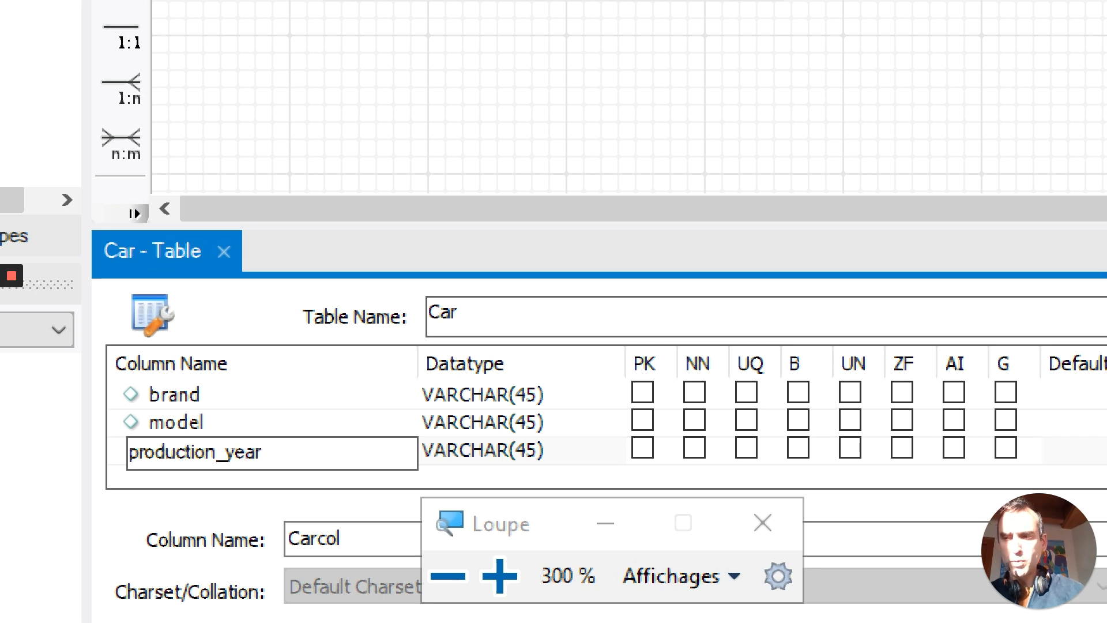
{"action": "key", "text": "Tab"}
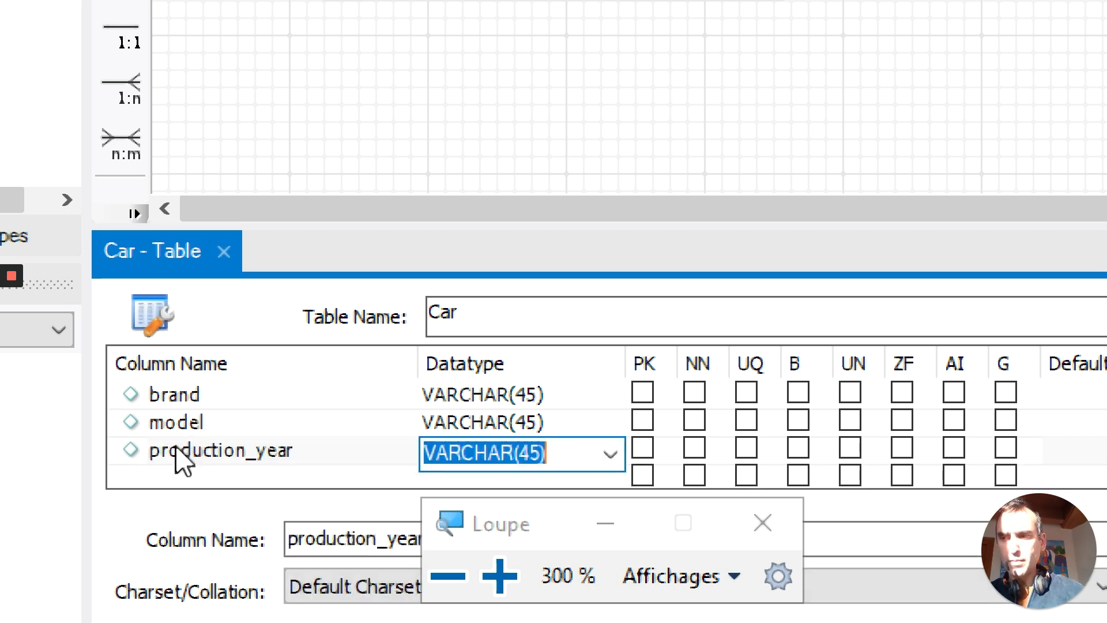
Step: Add a first_registration_date column below production_year, keeping the default datatype VARCHAR(45)
{"action": "left_click", "coordinate": [154, 478]}
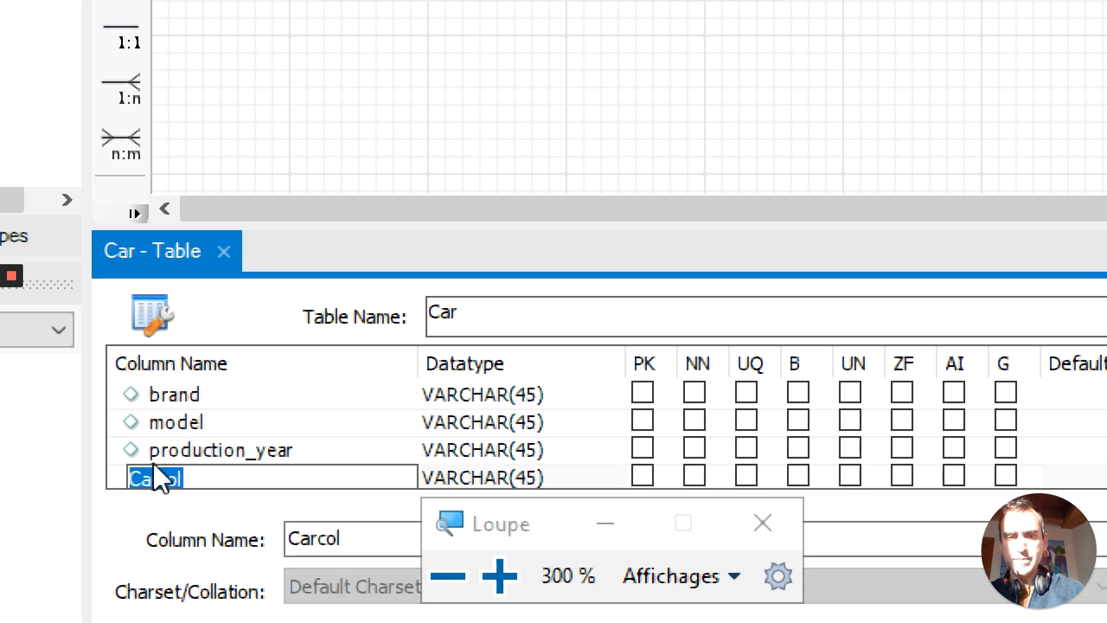
{"action": "type", "text": "first"}
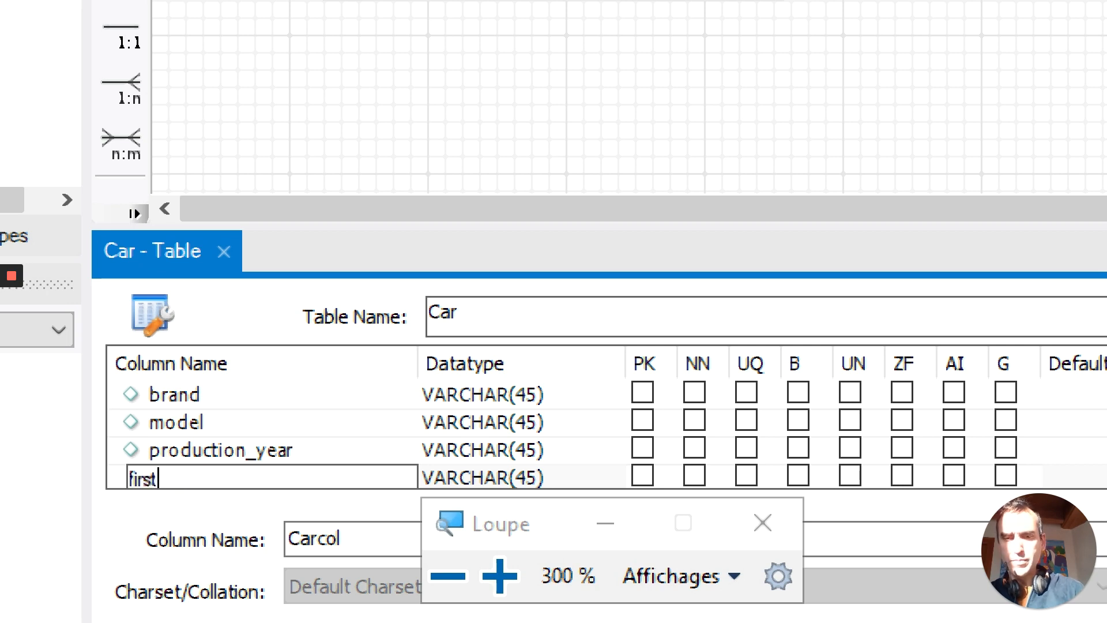
{"action": "type", "text": "_registr"}
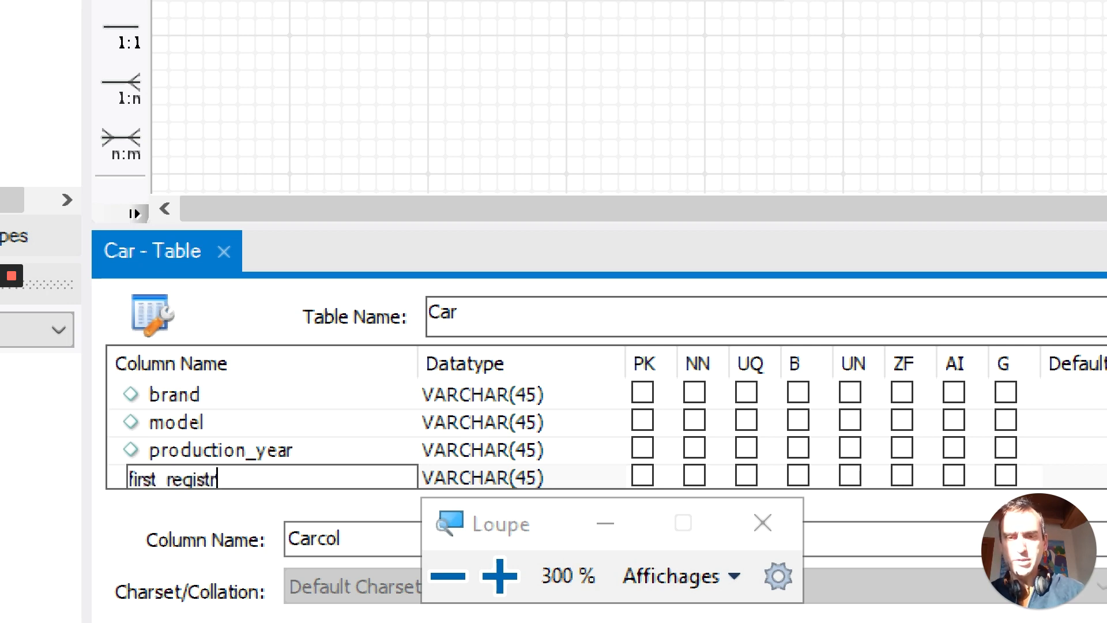
{"action": "type", "text": "ation_date"}
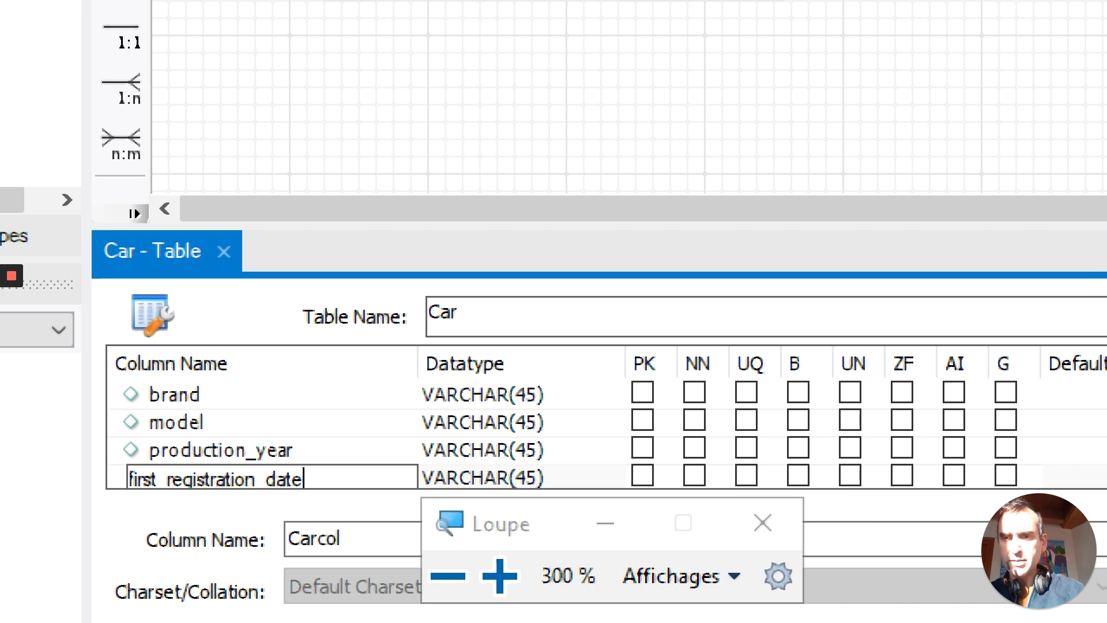
{"action": "key", "text": "Tab"}
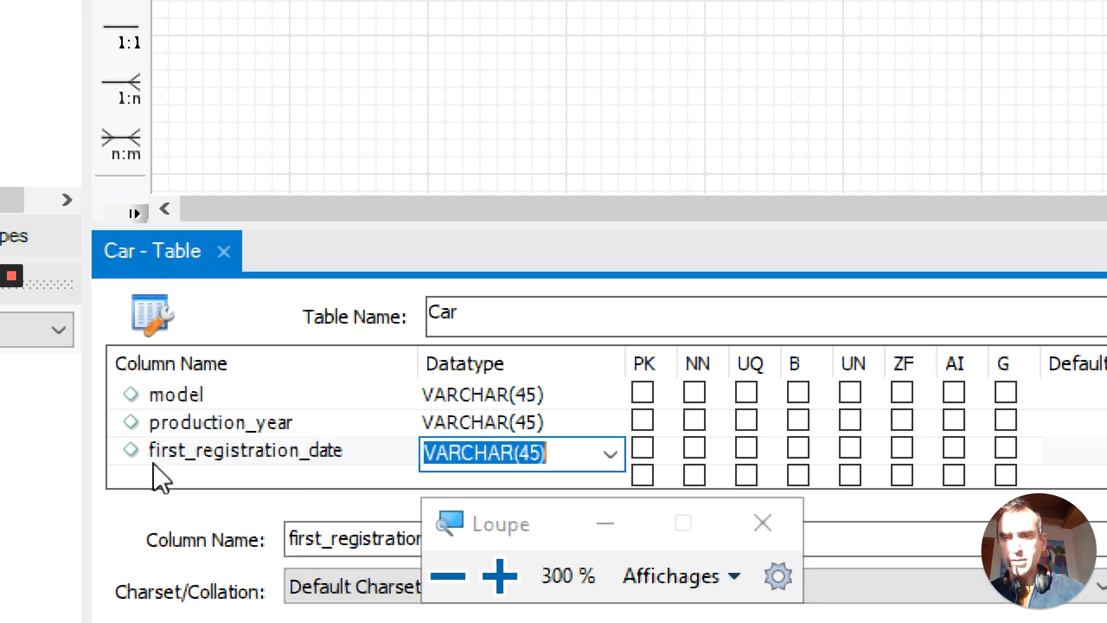
Step: Add a mileage column as the last column of the Car table, keeping the default datatype VARCHAR(45)
{"action": "left_click", "coordinate": [184, 478]}
{"action": "type", "text": "mil"}
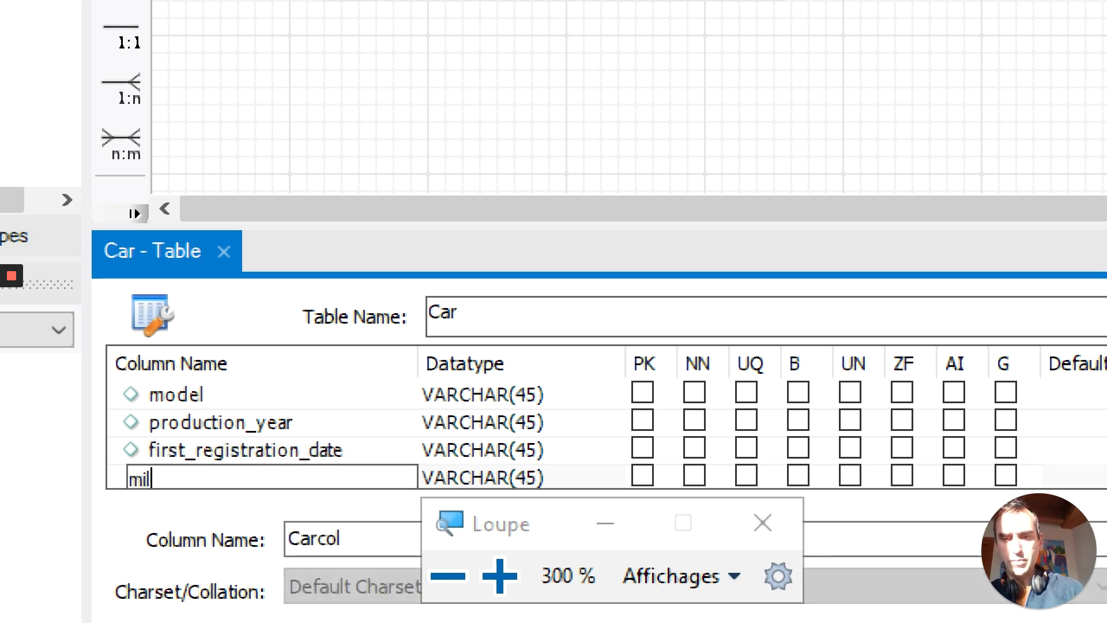
{"action": "type", "text": "eage"}
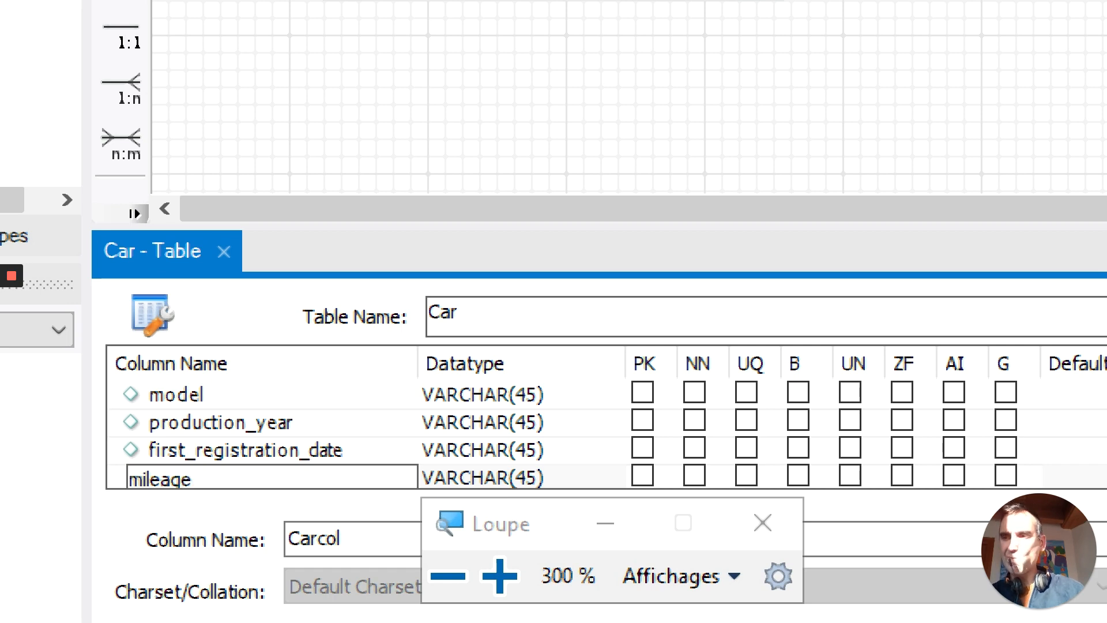
{"action": "key", "text": "Tab"}
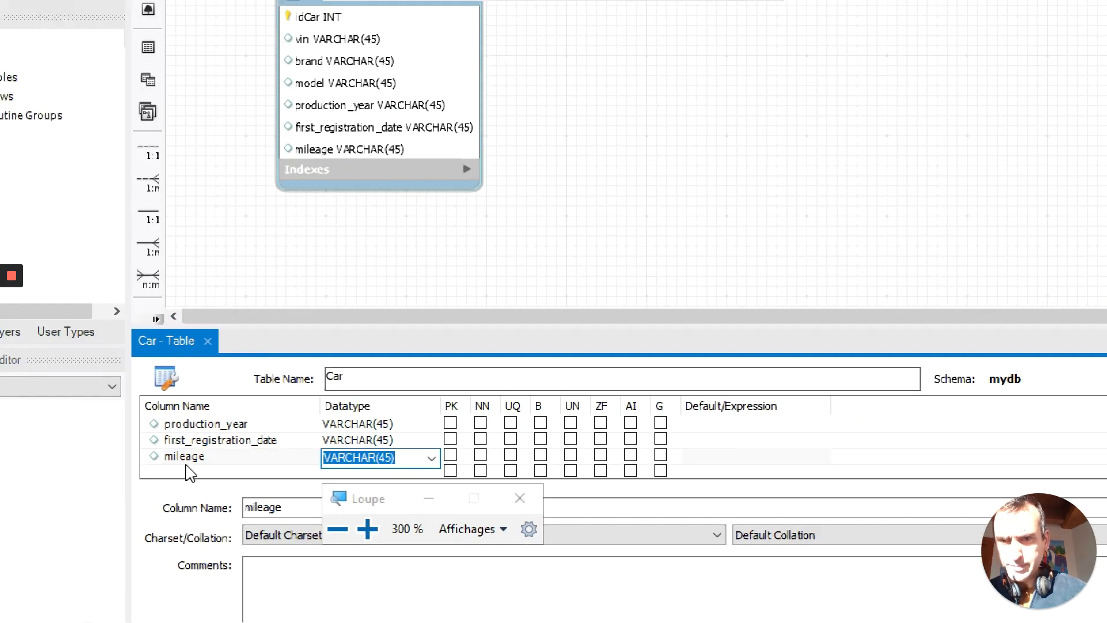
Step: Turn off the screen magnifier and enlarge the table editor to fit all of the Car table's columns
{"action": "key", "text": "super+Escape"}
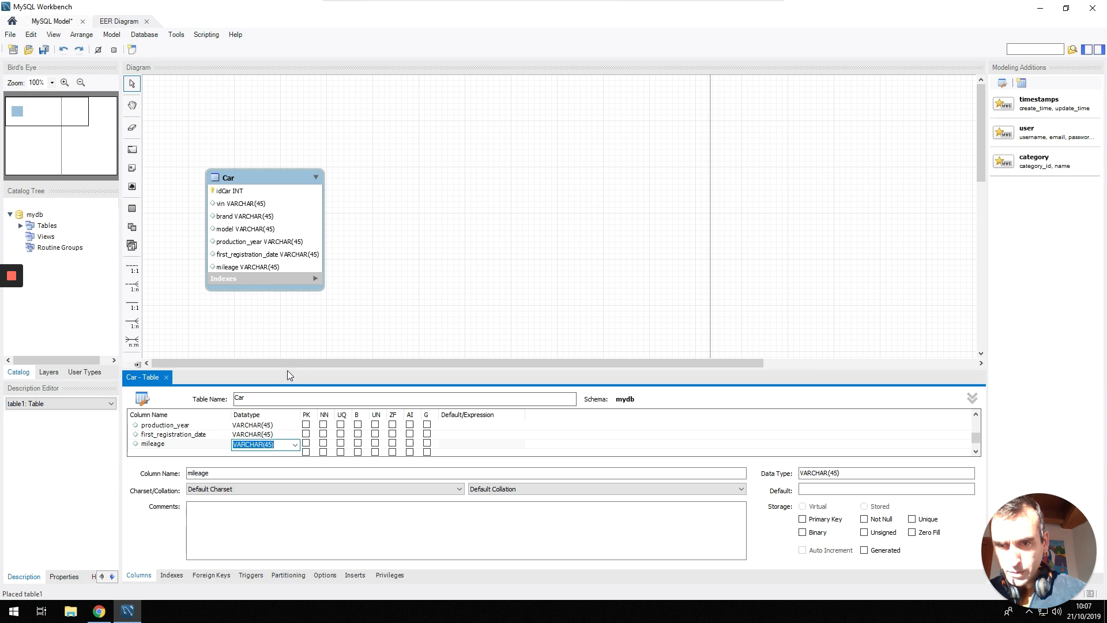
{"action": "left_click_drag", "start_coordinate": [288, 370], "coordinate": [298, 327]}
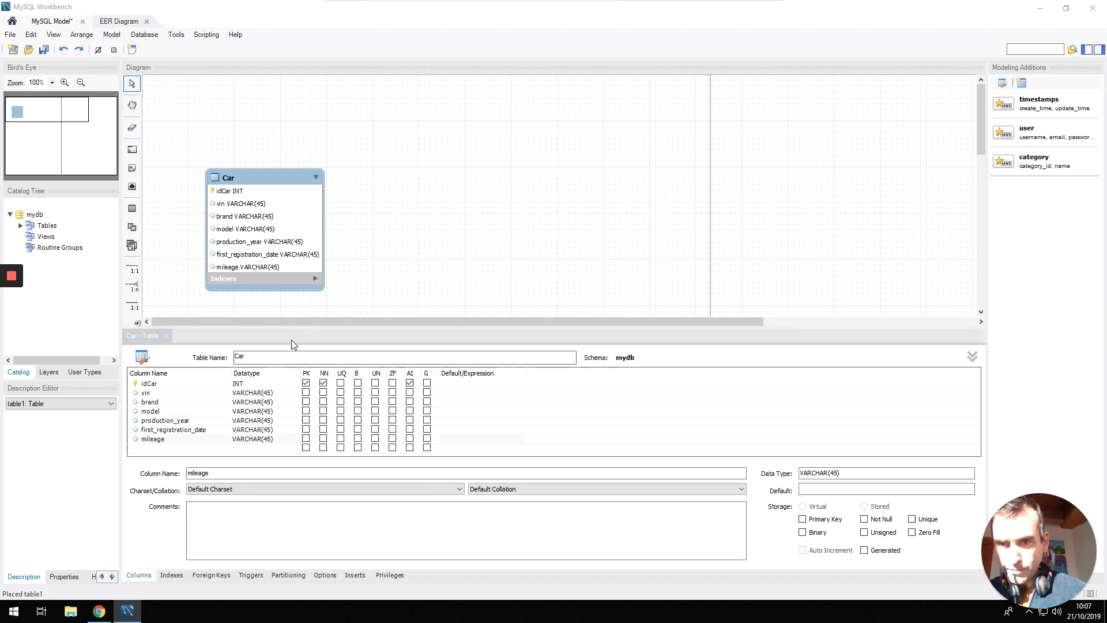
{"action": "left_click", "coordinate": [252, 394]}
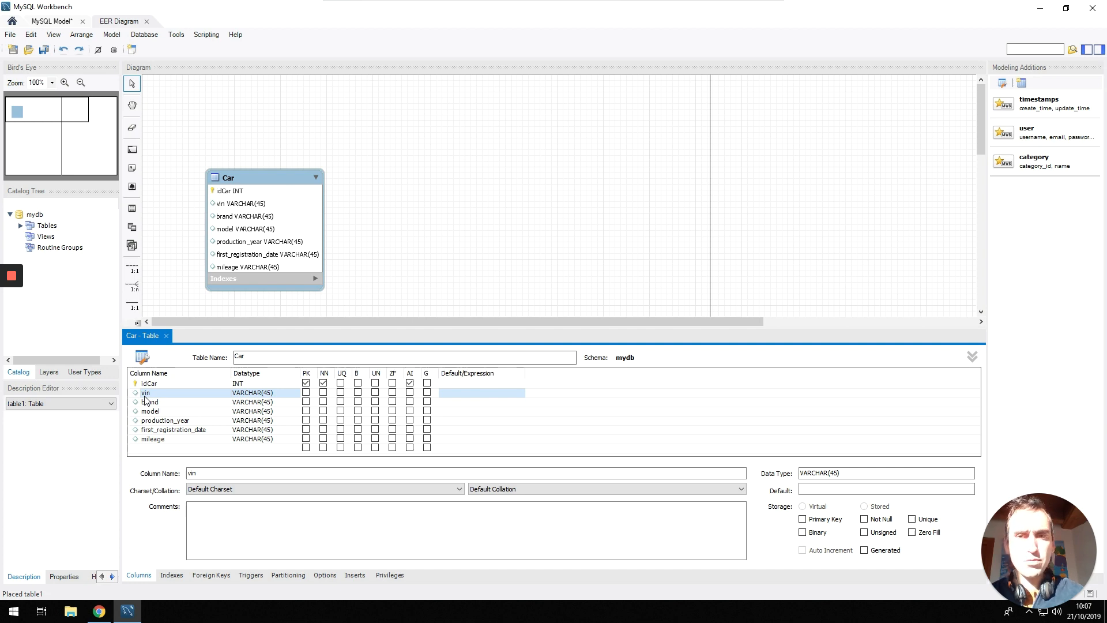
Step: Change the datatype of the brand and model columns to VARCHAR(450)
{"action": "left_click", "coordinate": [268, 404]}
{"action": "left_click", "coordinate": [267, 404]}
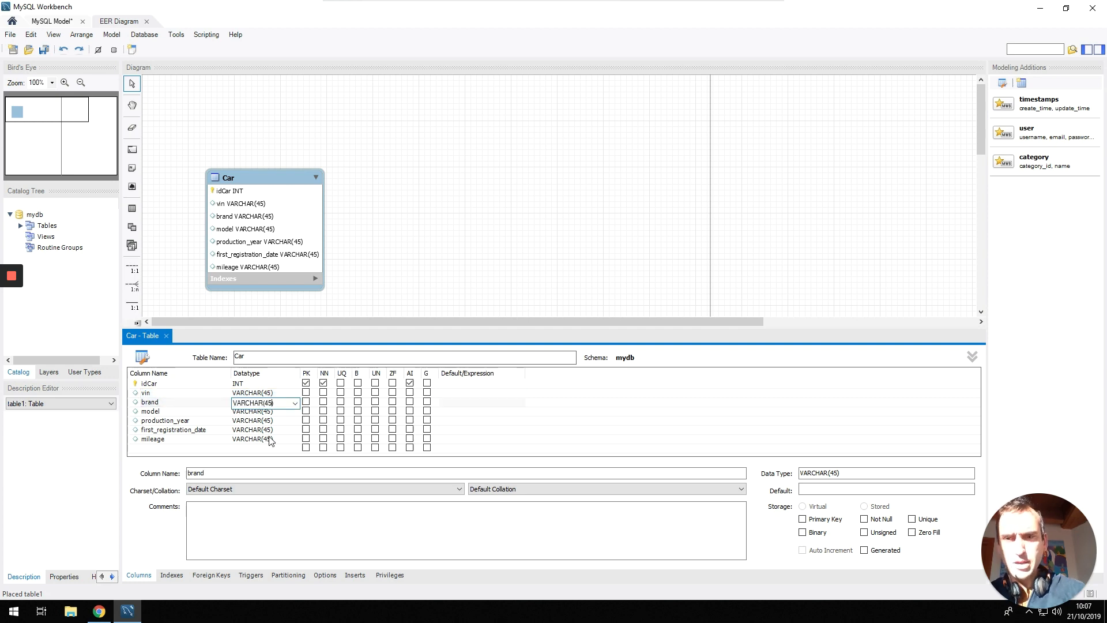
{"action": "type", "text": "0"}
{"action": "key", "text": "Return"}
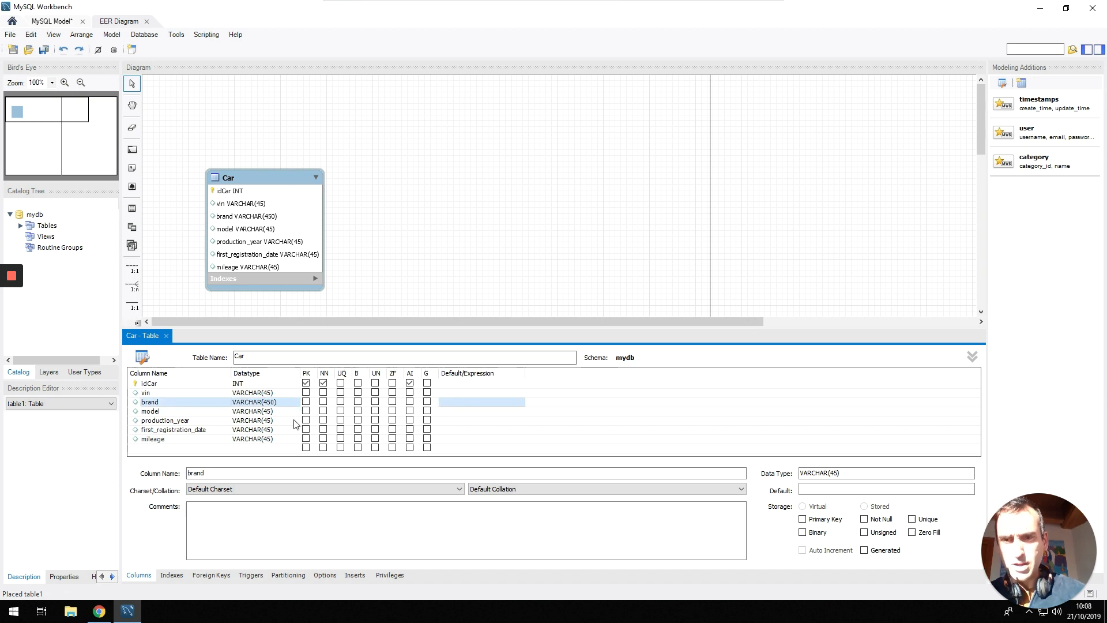
{"action": "left_click", "coordinate": [271, 412]}
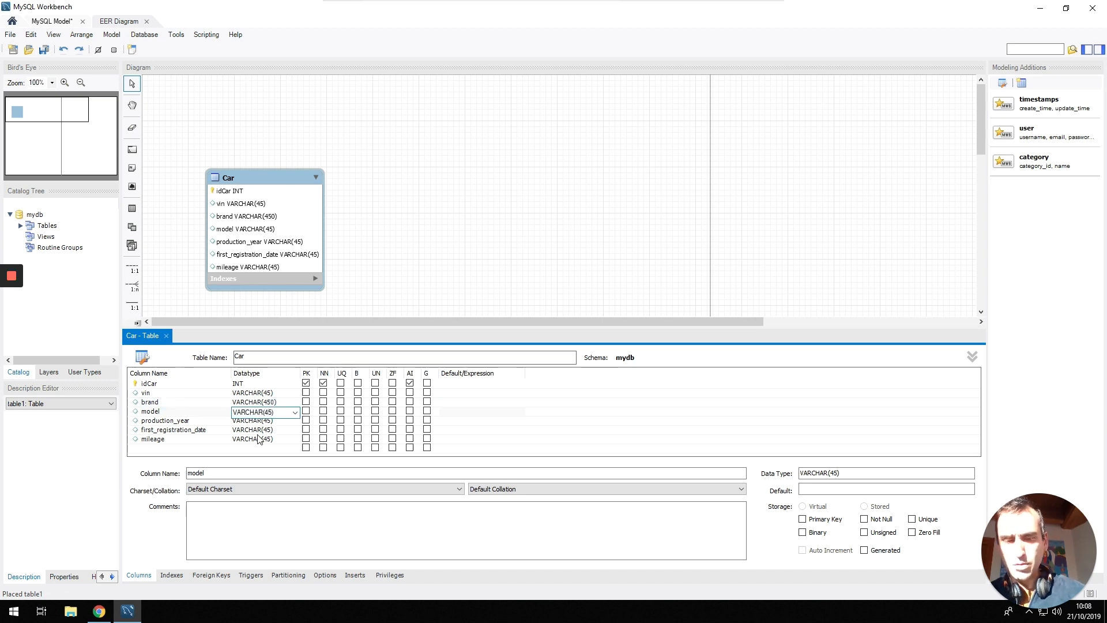
{"action": "type", "text": "0"}
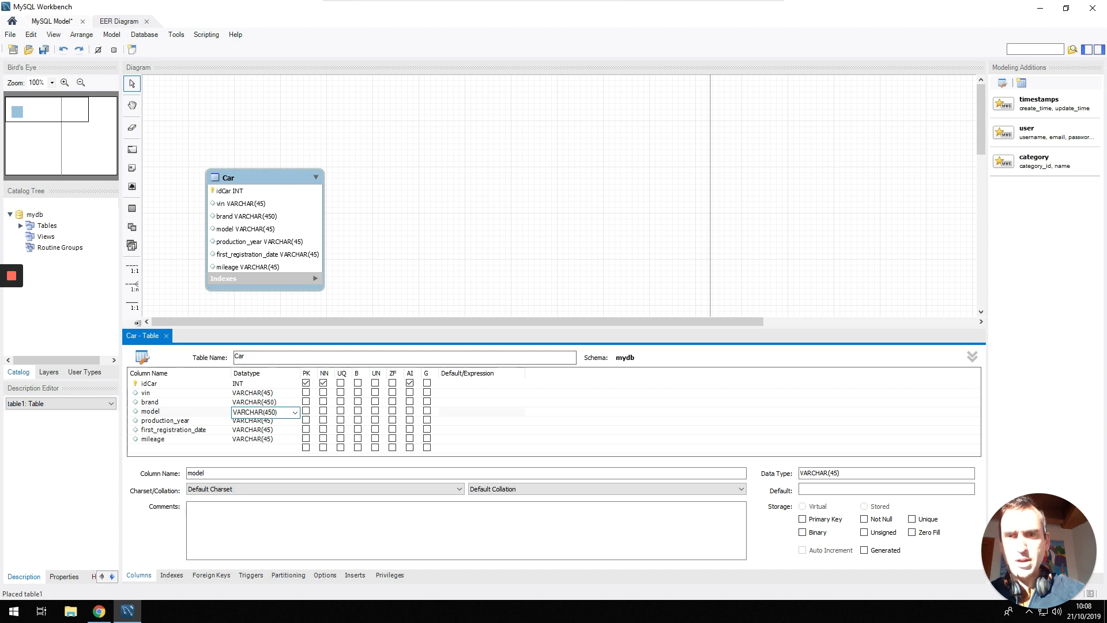
{"action": "key", "text": "Return"}
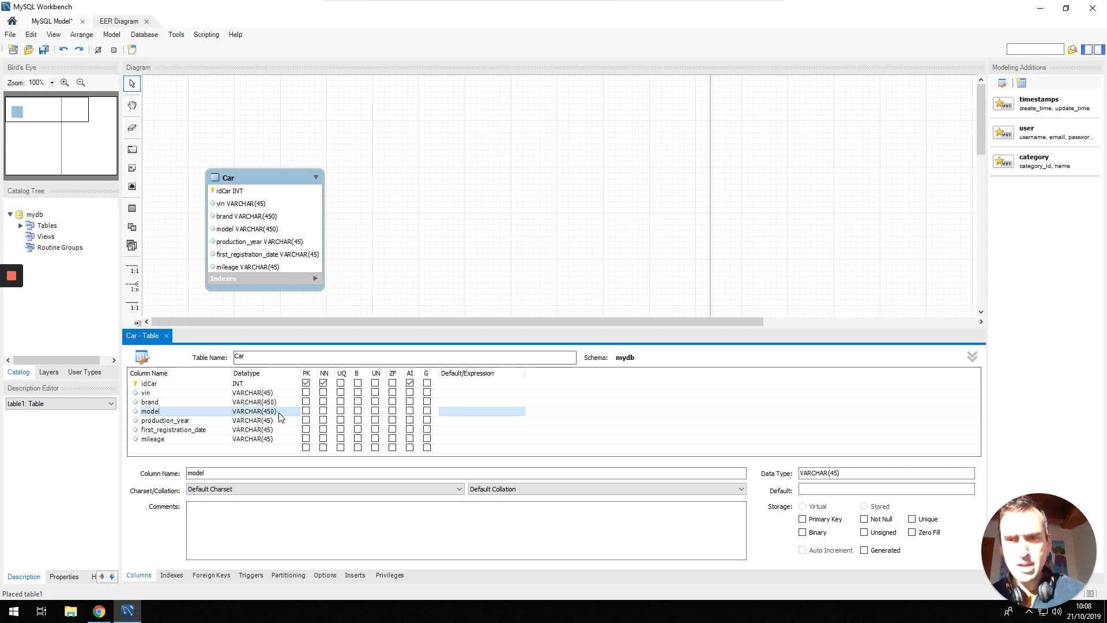
Step: Change the datatype of the Car table's production_year column to INT
{"action": "left_click", "coordinate": [244, 422]}
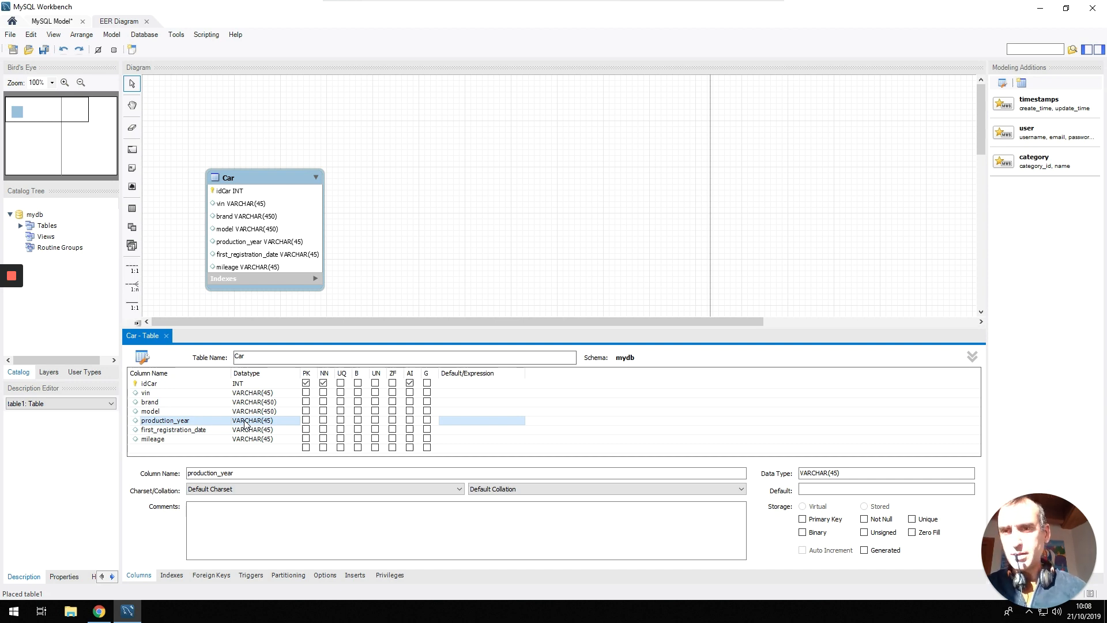
{"action": "left_click", "coordinate": [246, 424]}
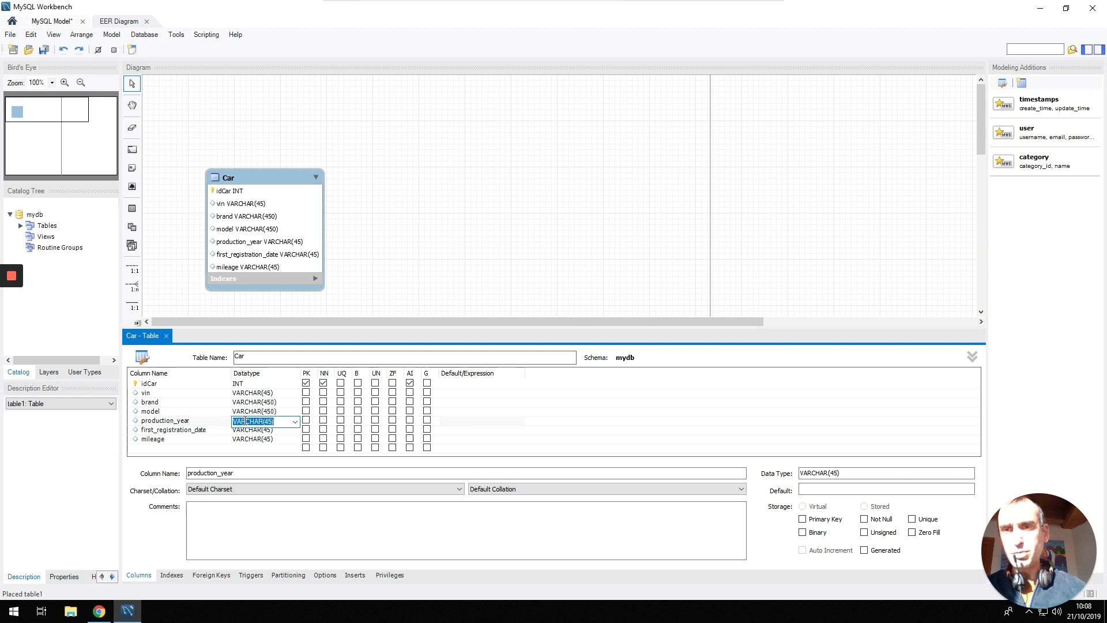
{"action": "type", "text": "int"}
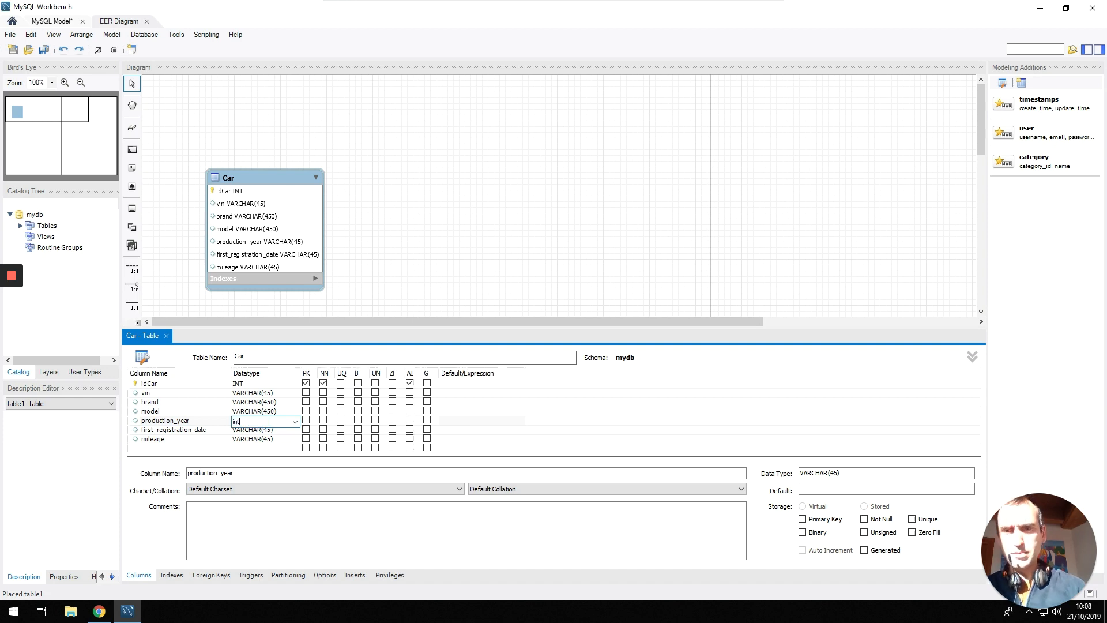
{"action": "key", "text": "Return"}
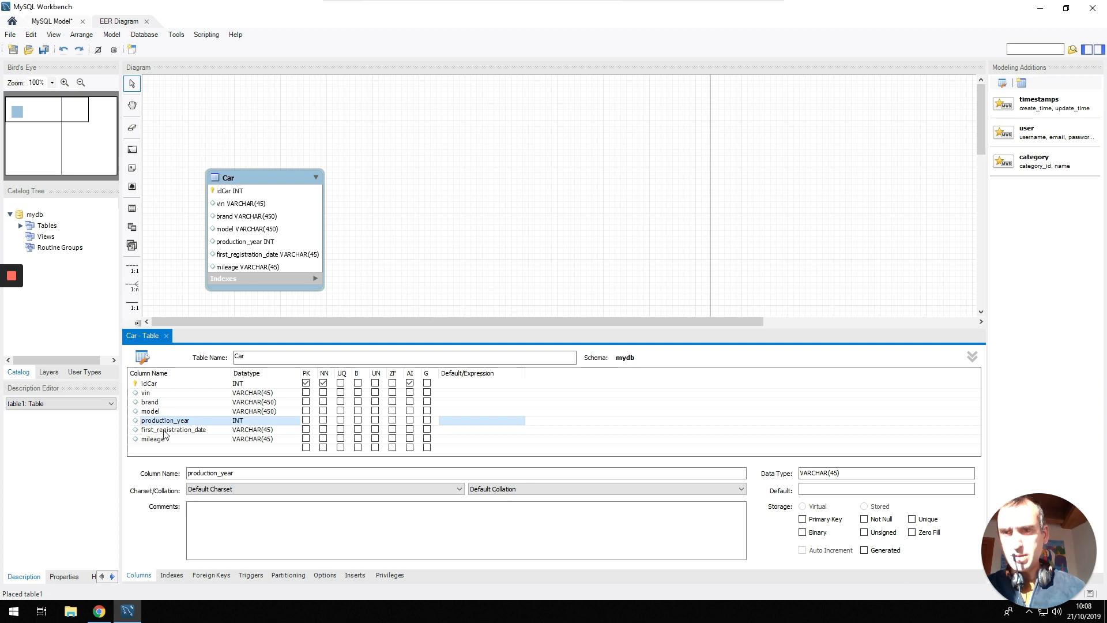
Step: Change the datatype of the Car table's first_registration_date column to DATE
{"action": "left_click", "coordinate": [260, 431]}
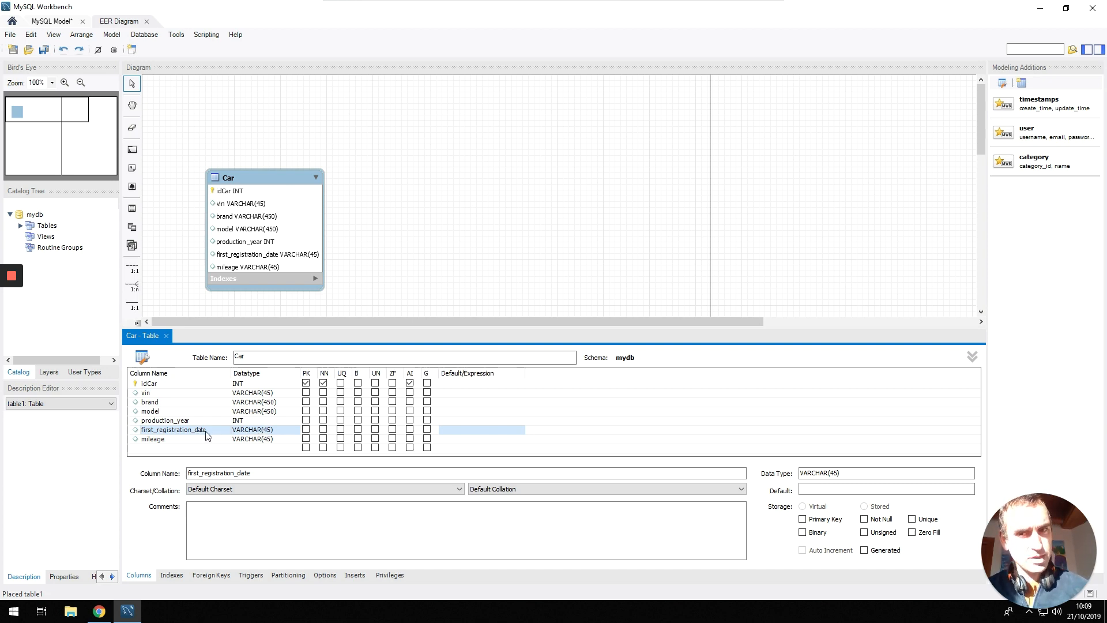
{"action": "left_click", "coordinate": [250, 431]}
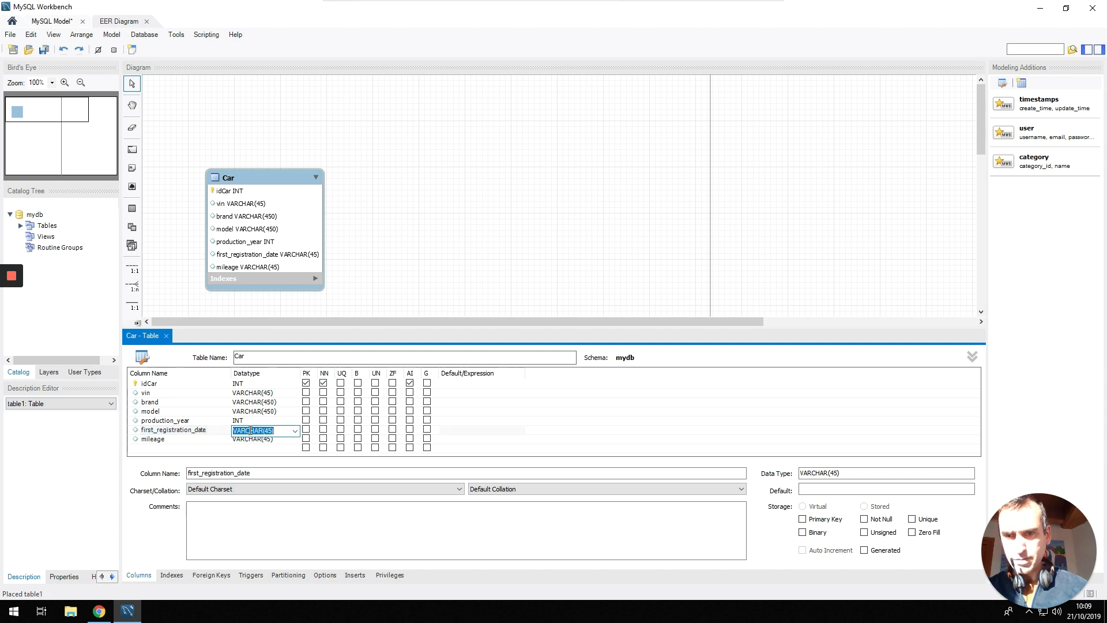
{"action": "type", "text": "date"}
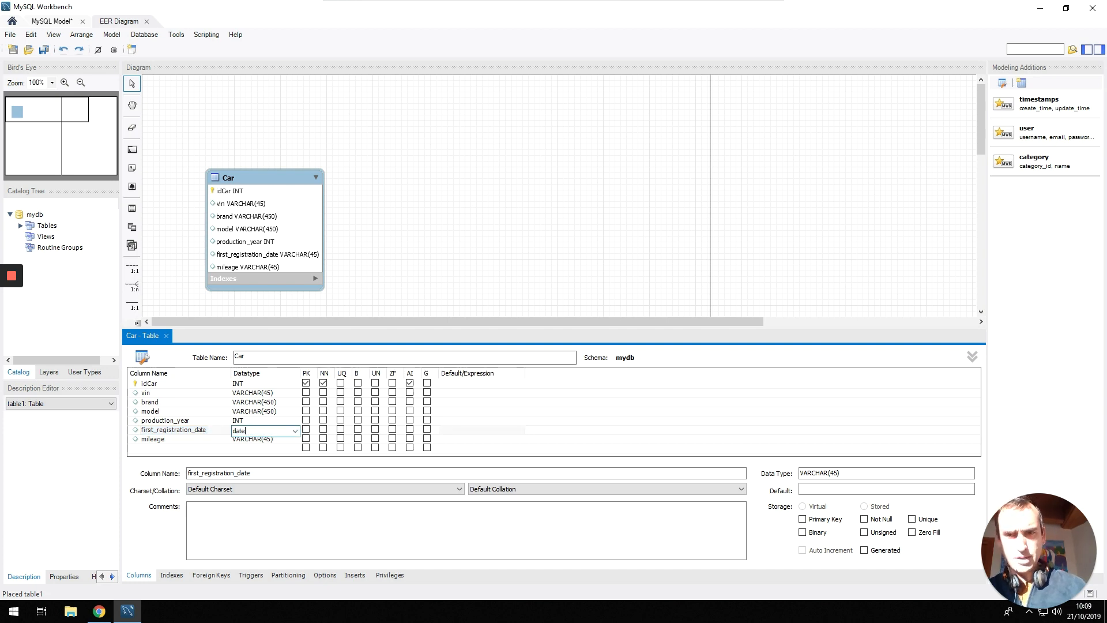
{"action": "key", "text": "Return"}
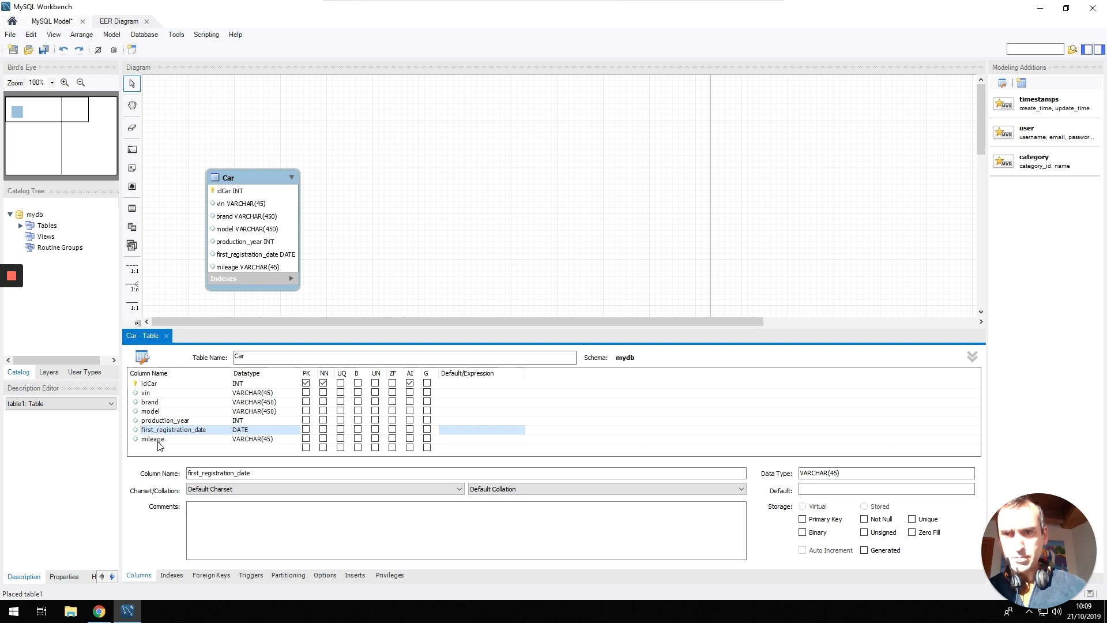
Step: Change the datatype of the Car table's mileage column to FLOAT
{"action": "left_click", "coordinate": [251, 440]}
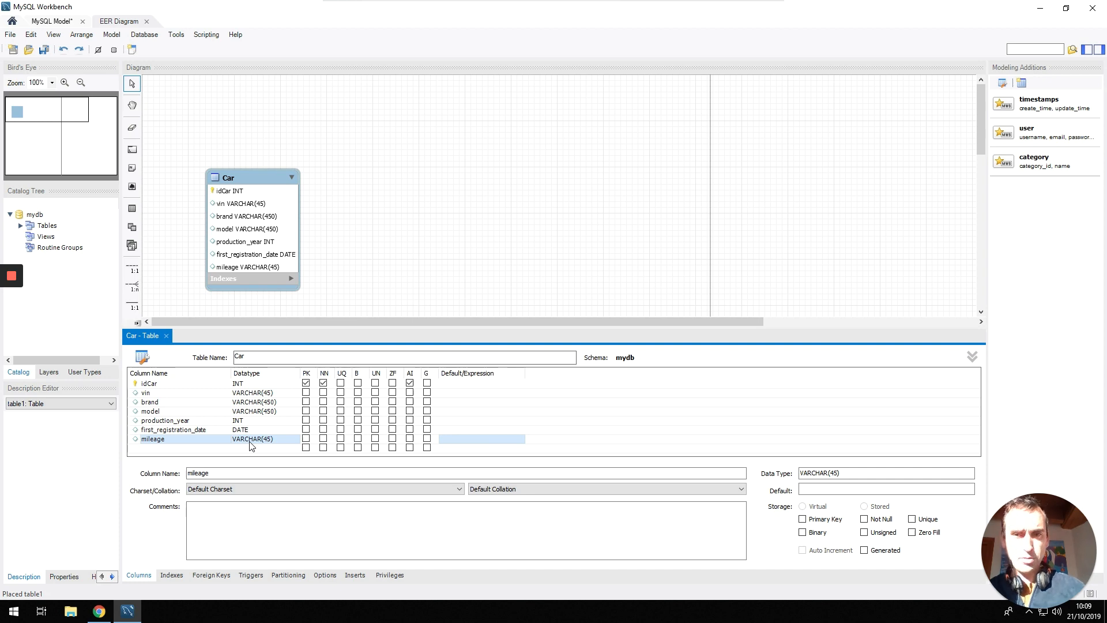
{"action": "left_click", "coordinate": [247, 439]}
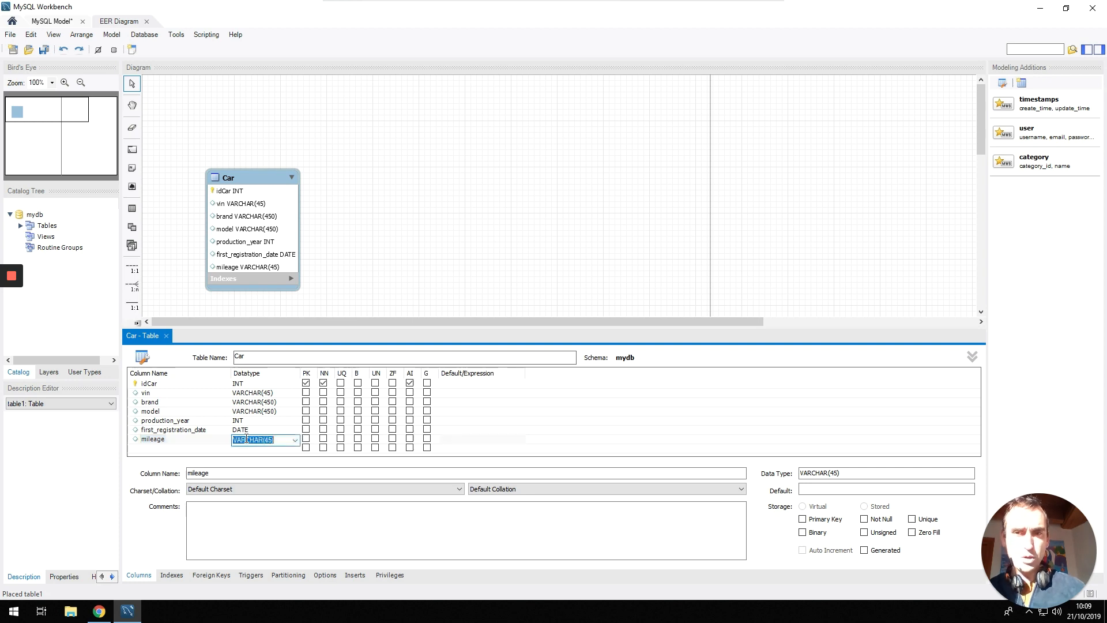
{"action": "type", "text": "flo"}
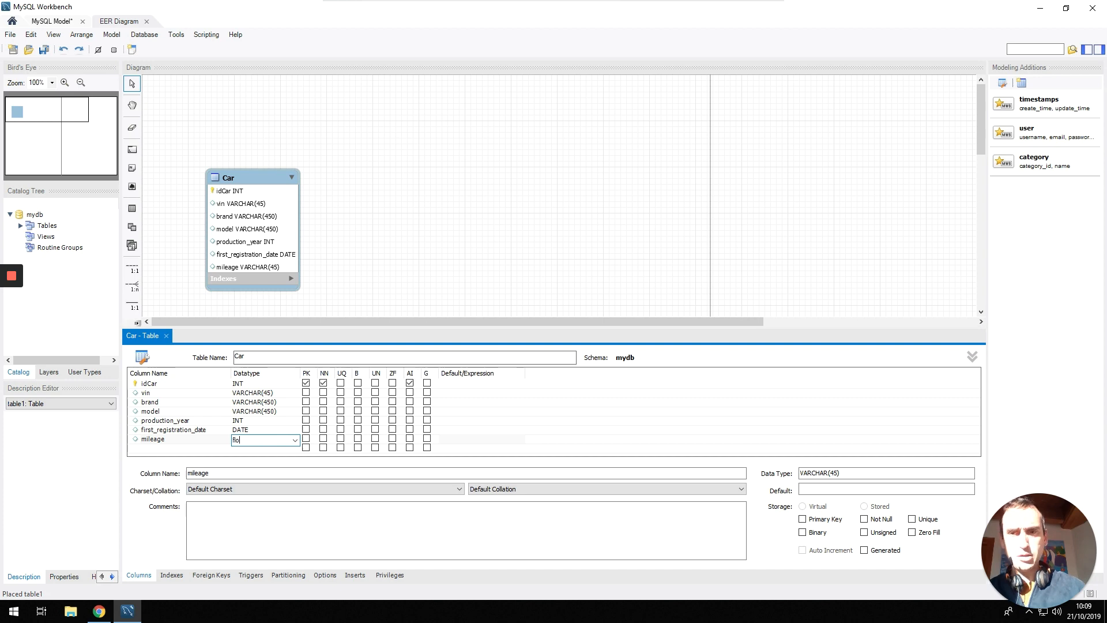
{"action": "type", "text": "at"}
{"action": "left_click", "coordinate": [243, 444]}
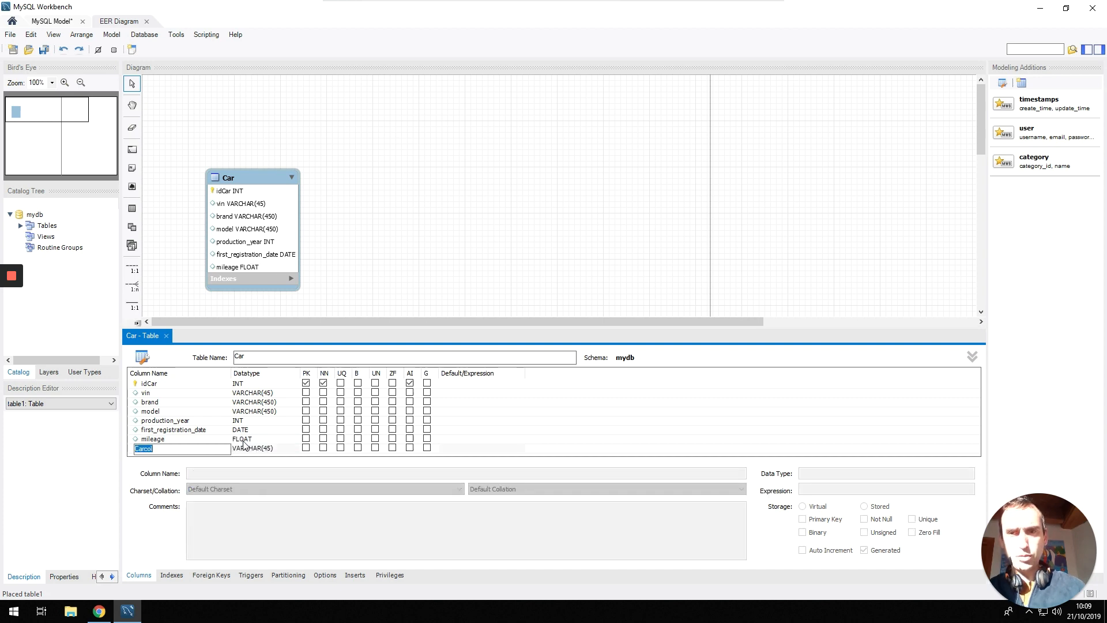
{"action": "key", "text": "Escape"}
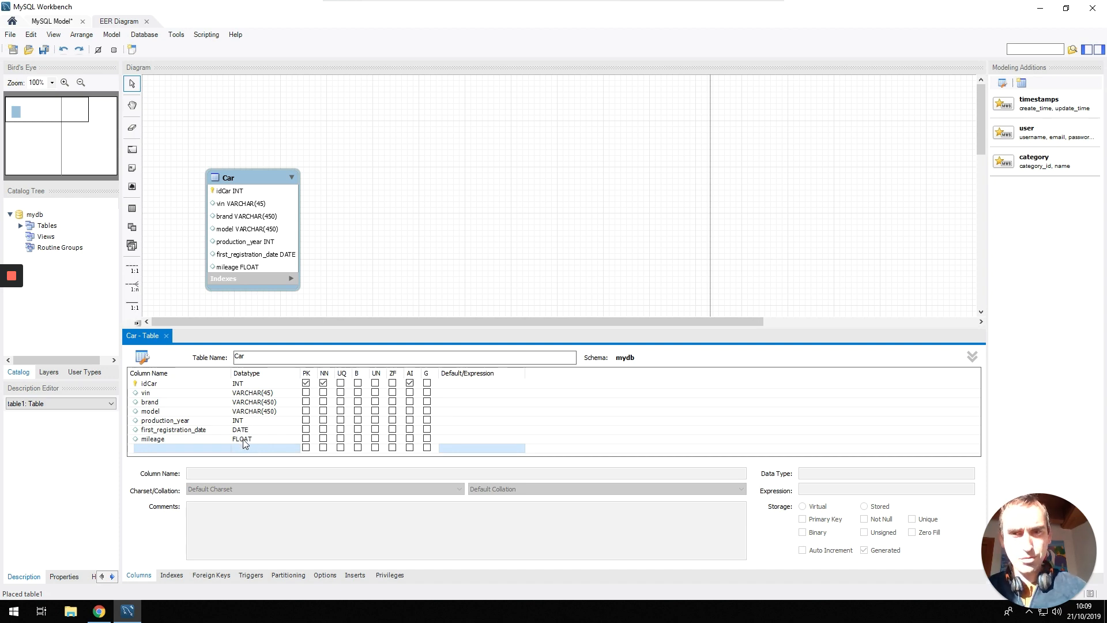
Step: Mark vin, brand, model, production_year and first_registration_date as not null in the Car table, and make production_year unsigned
{"action": "left_click", "coordinate": [323, 393]}
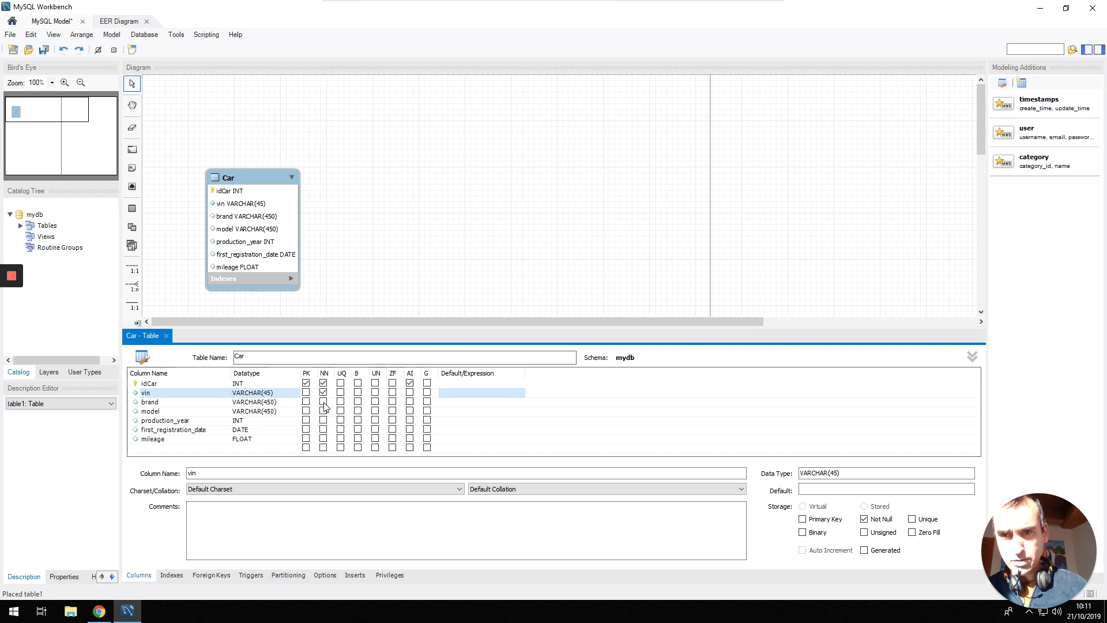
{"action": "left_click", "coordinate": [324, 402]}
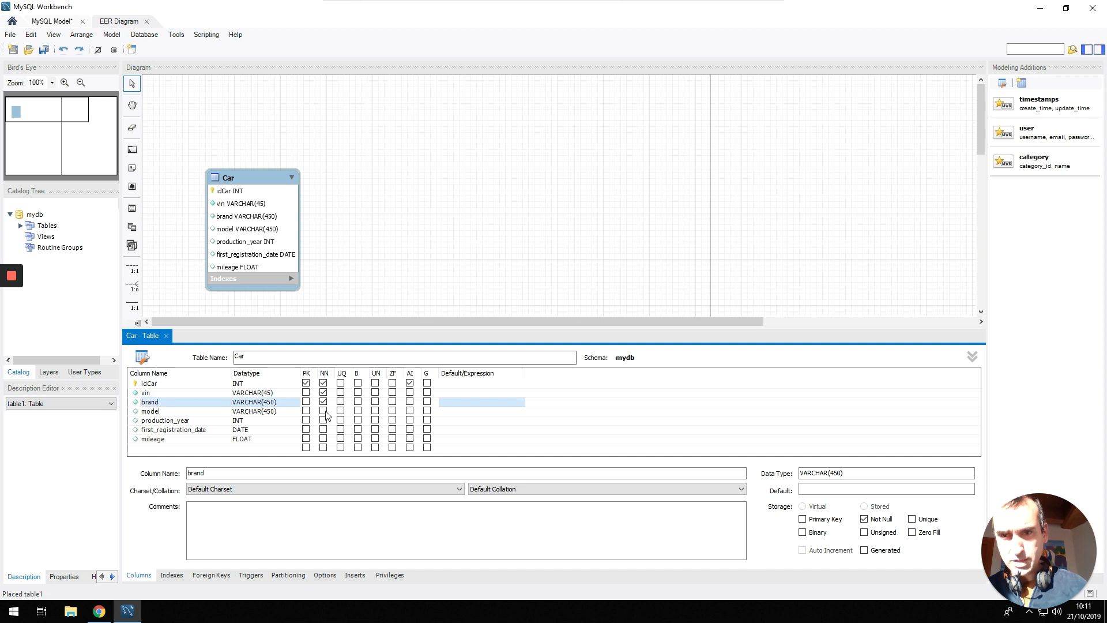
{"action": "left_click", "coordinate": [323, 392]}
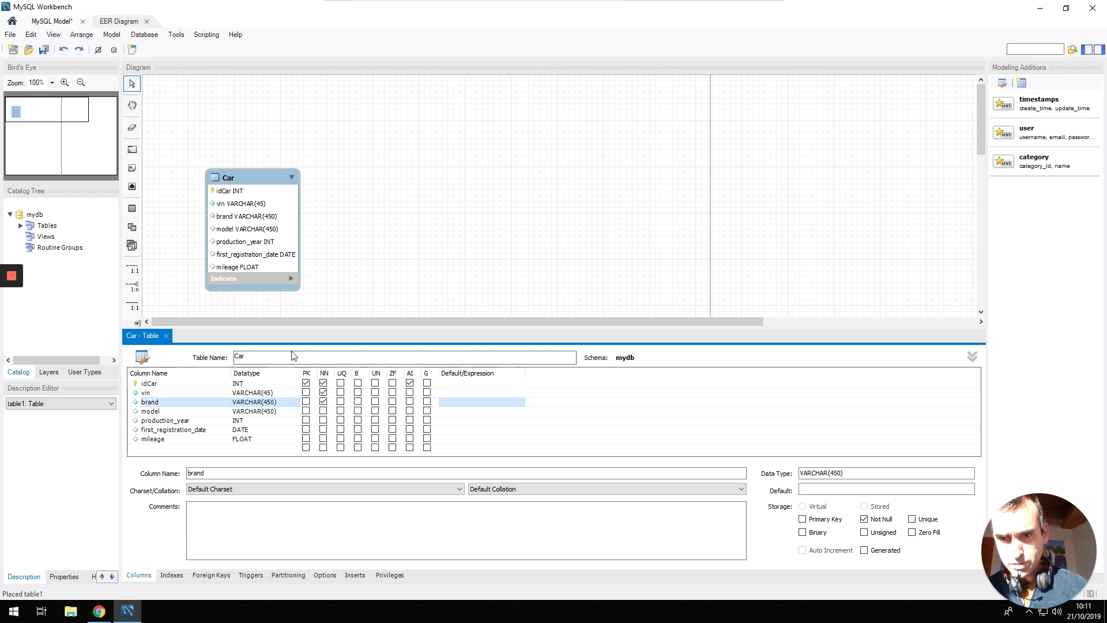
{"action": "left_click", "coordinate": [323, 410]}
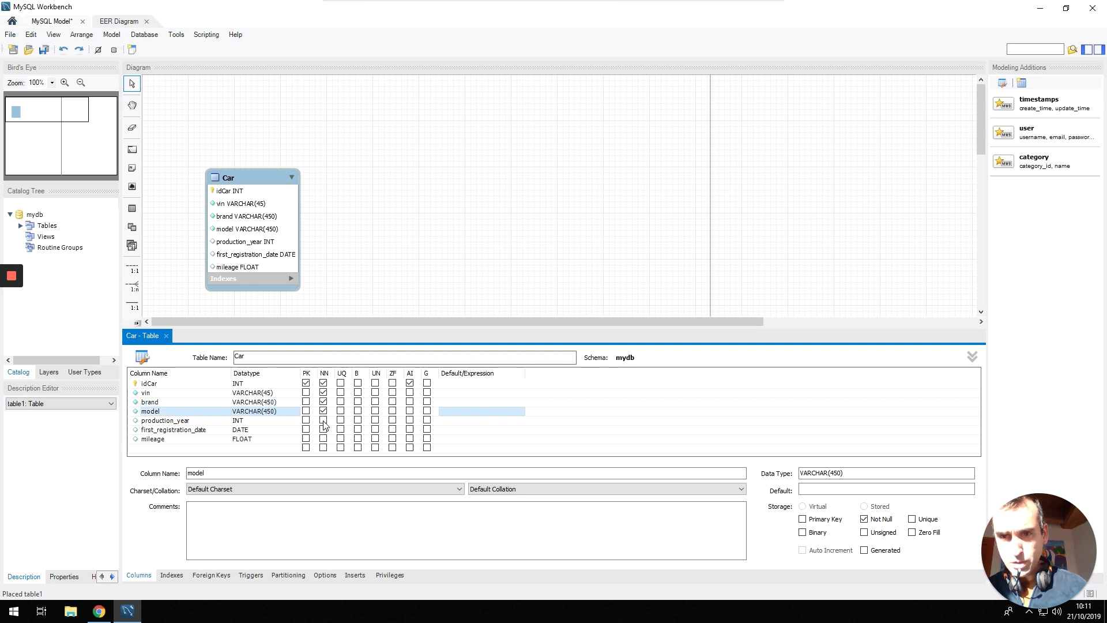
{"action": "left_click", "coordinate": [323, 420]}
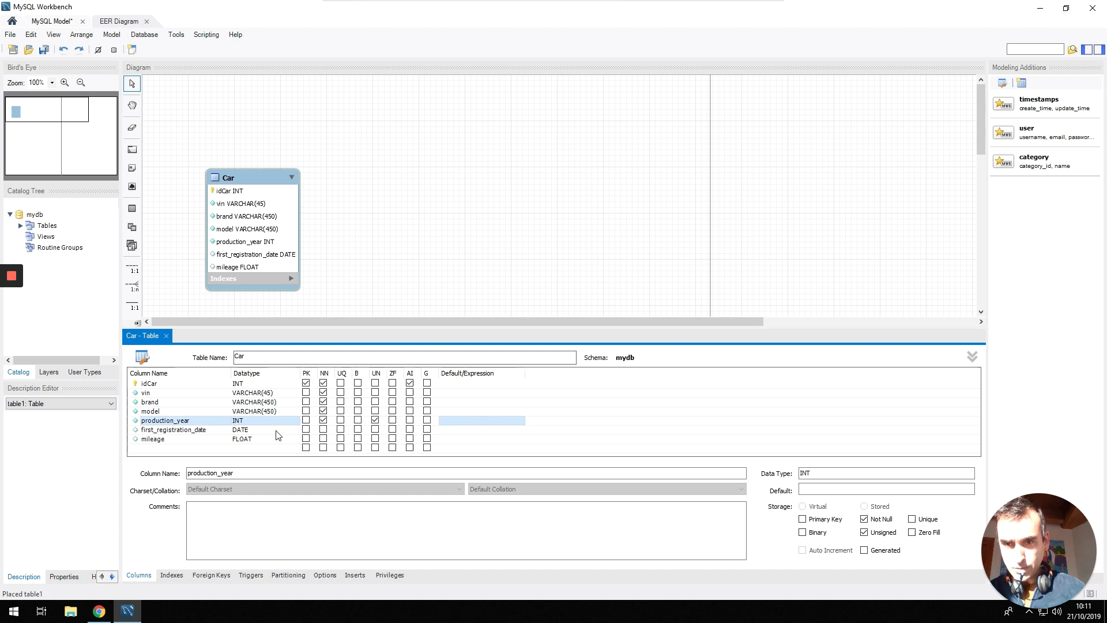
{"action": "left_click", "coordinate": [324, 431]}
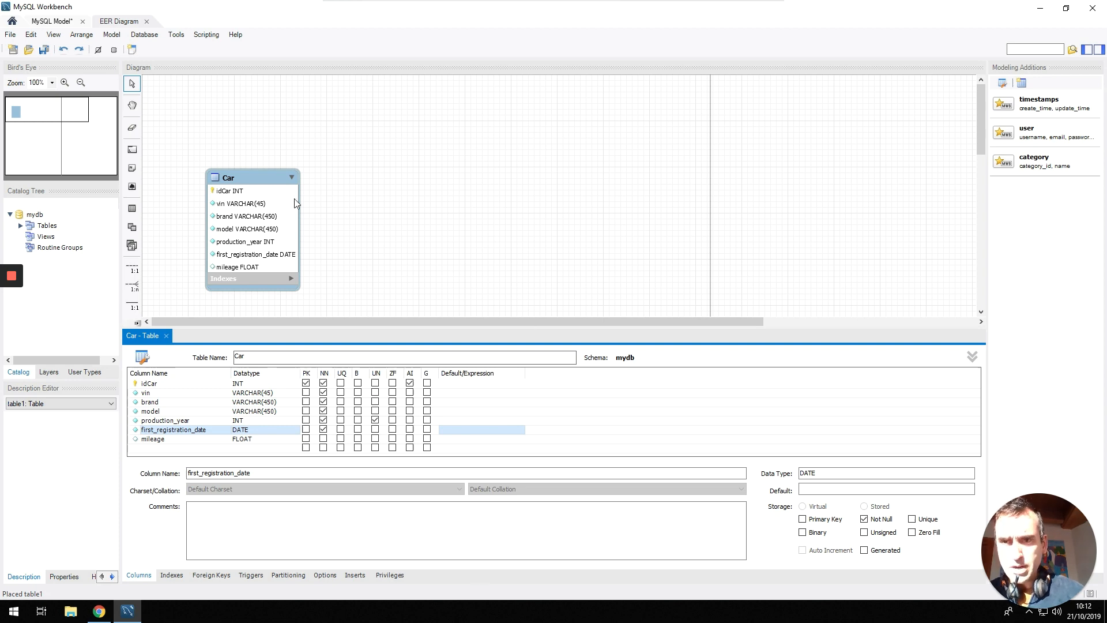
Step: Move the Car table slightly up and right in the diagram, and place a new table named Person beside it
{"action": "left_click_drag", "start_coordinate": [257, 173], "coordinate": [271, 148]}
{"action": "left_click", "coordinate": [359, 167]}
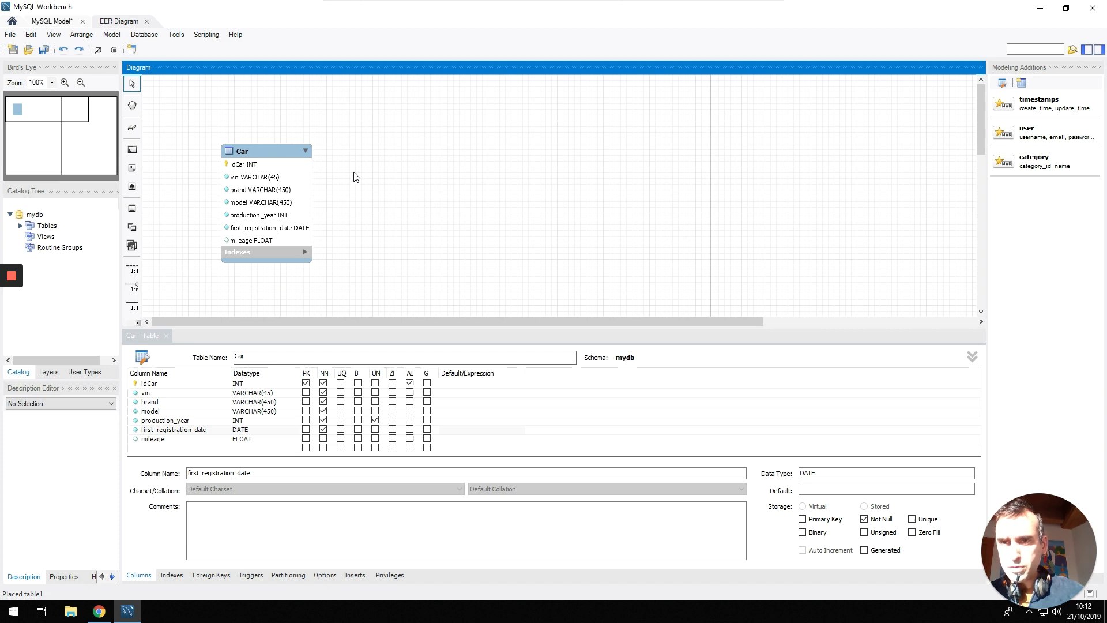
{"action": "left_click", "coordinate": [133, 210]}
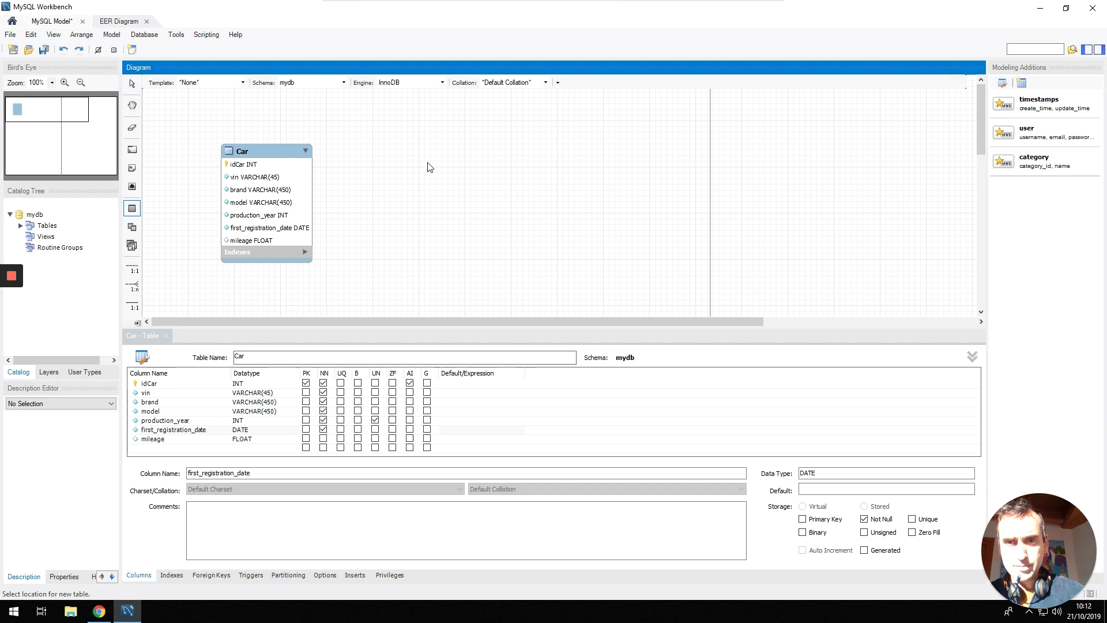
{"action": "left_click", "coordinate": [408, 156]}
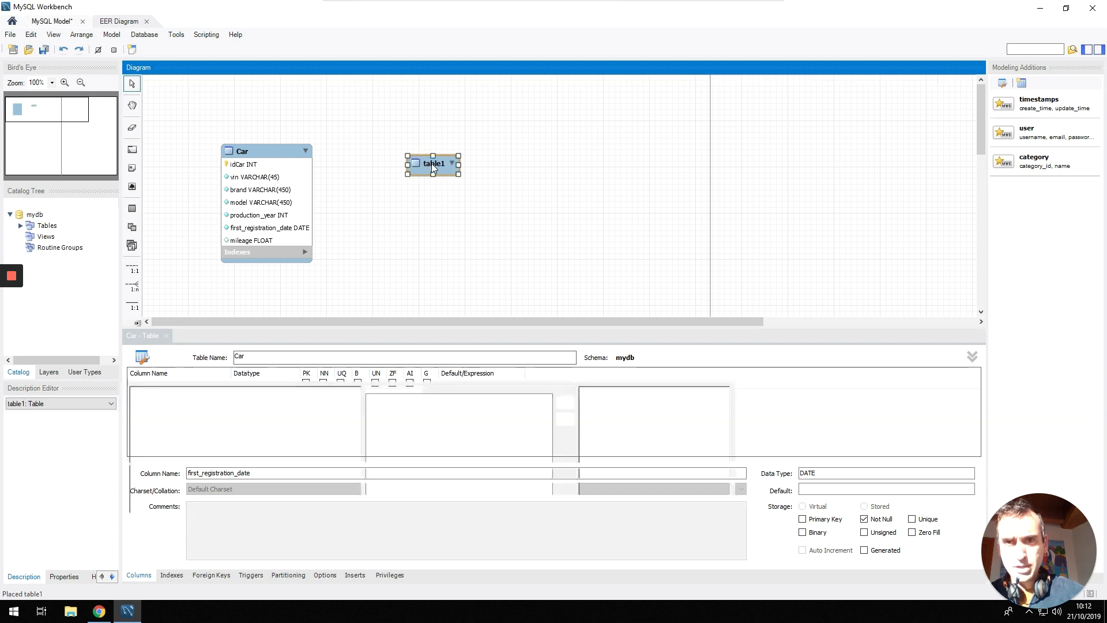
{"action": "double_click", "coordinate": [256, 359]}
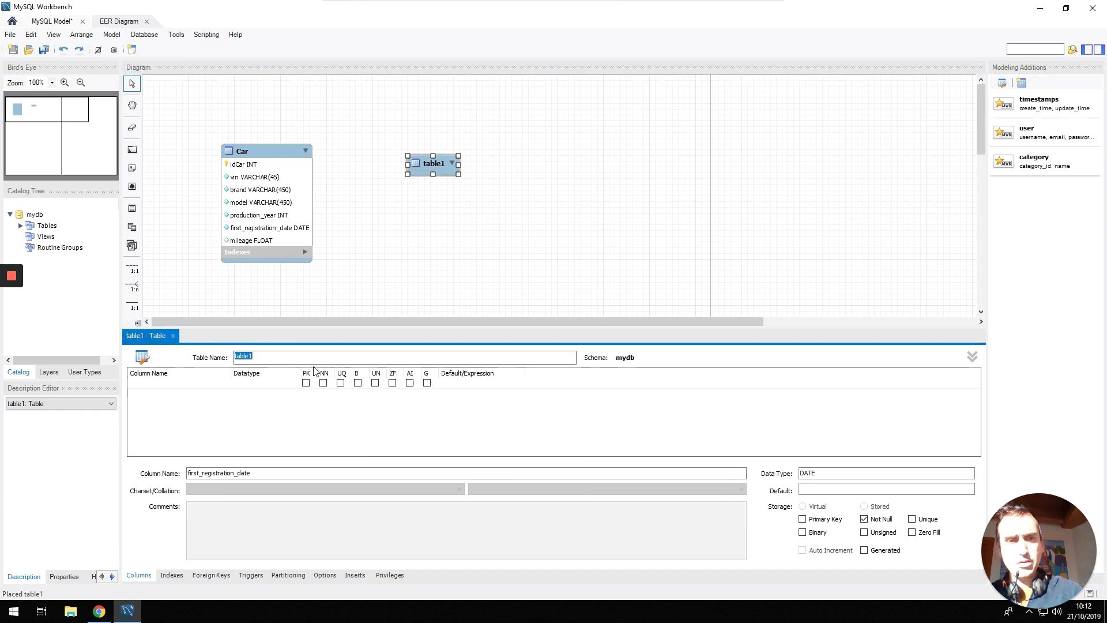
{"action": "type", "text": "Person"}
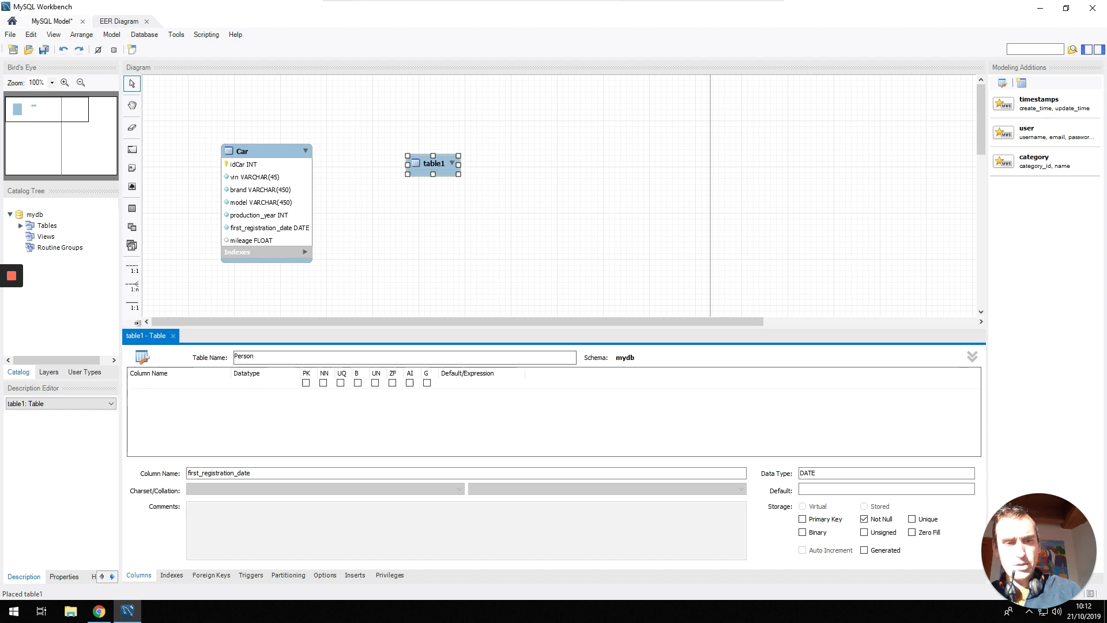
{"action": "key", "text": "Return"}
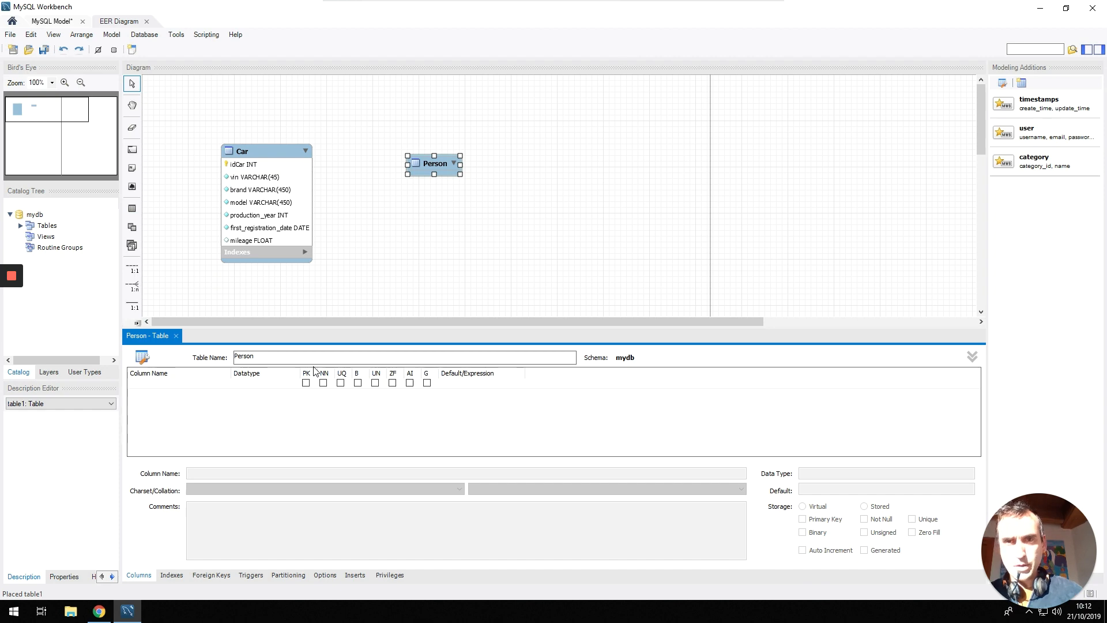
Step: Add an auto-increment, not-null INT primary key idPerson and a VARCHAR(45) column ssn to the Person table
{"action": "left_click", "coordinate": [410, 384]}
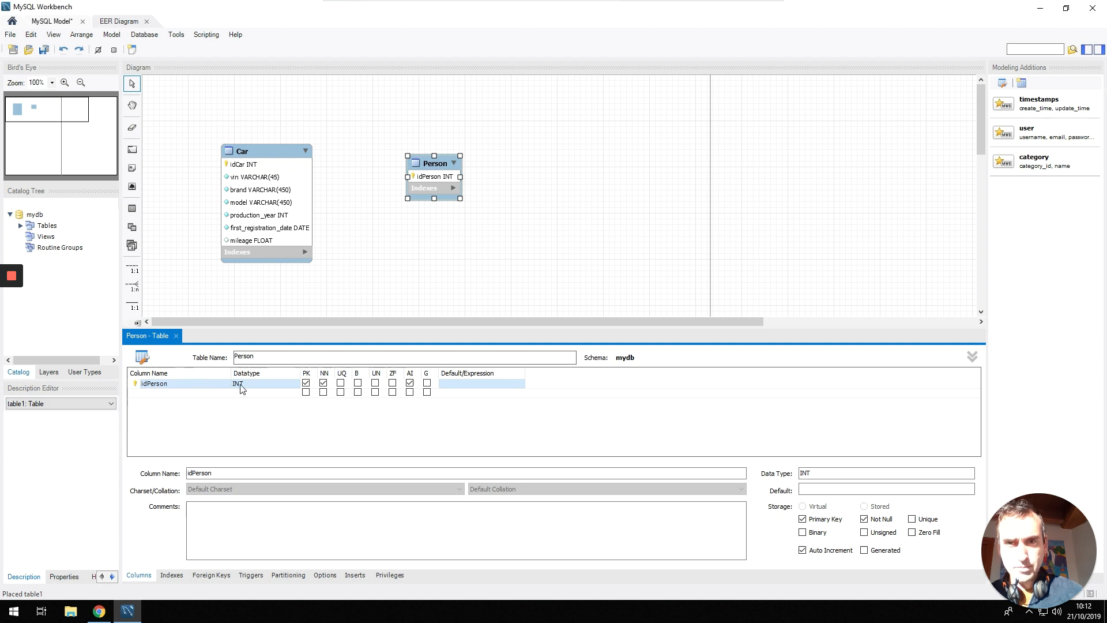
{"action": "left_click", "coordinate": [177, 395]}
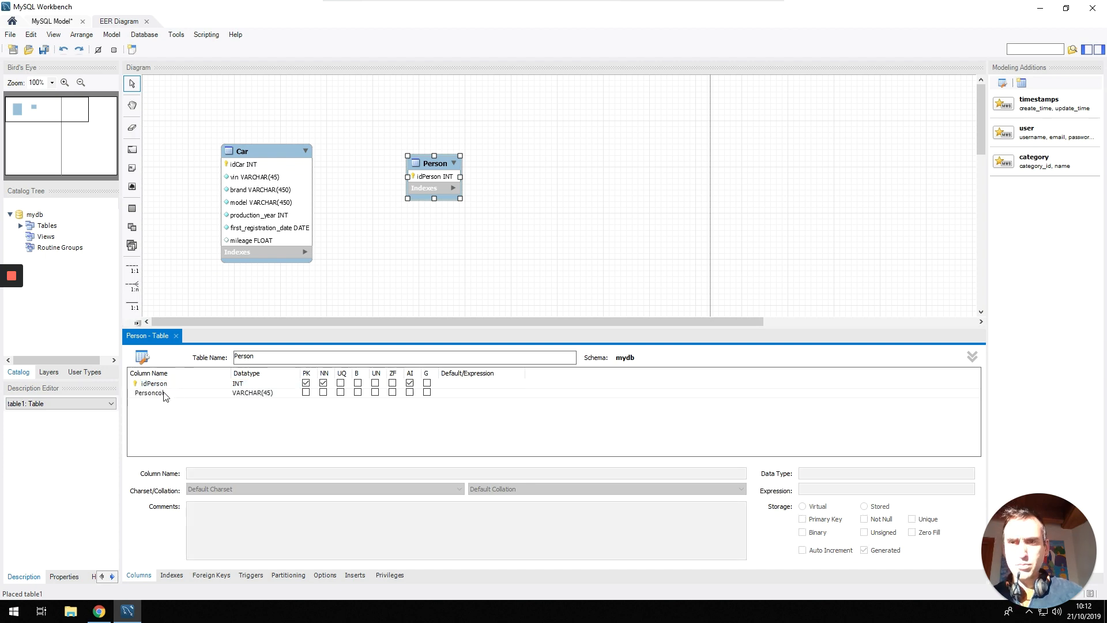
{"action": "double_click", "coordinate": [165, 394]}
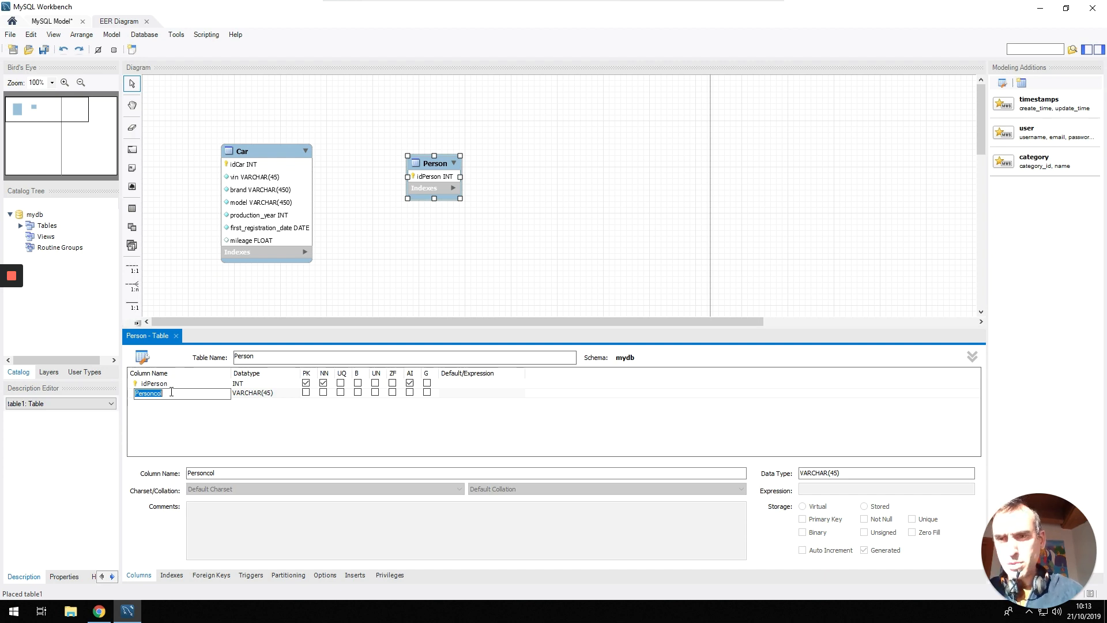
{"action": "type", "text": "ssn"}
{"action": "key", "text": "Tab"}
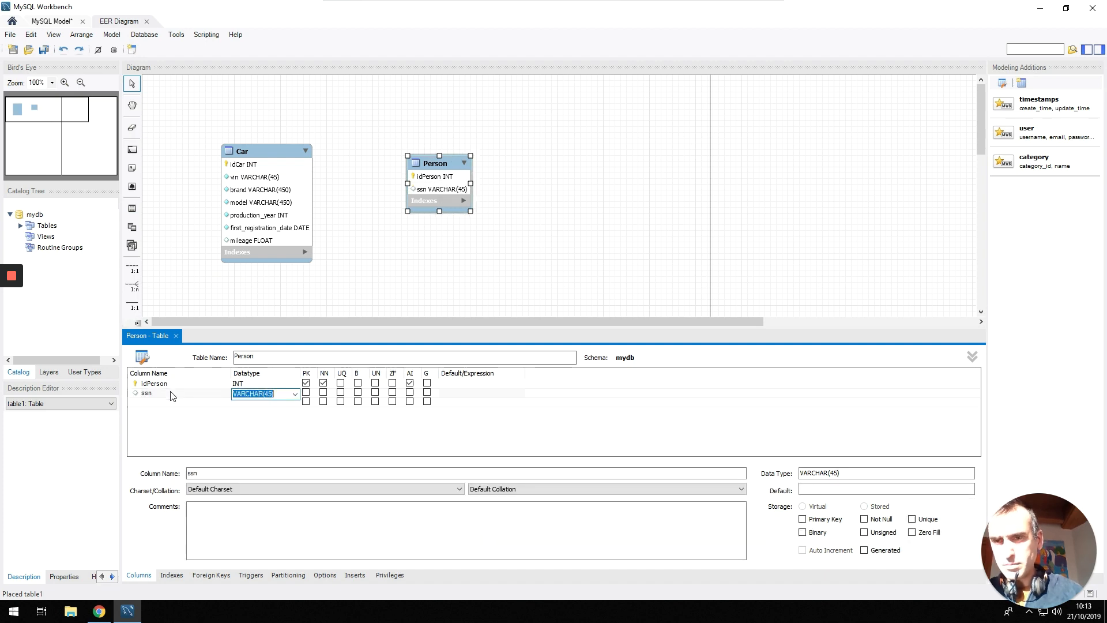
Step: Add VARCHAR(45) columns firstname and lastname to the Person table
{"action": "double_click", "coordinate": [144, 403]}
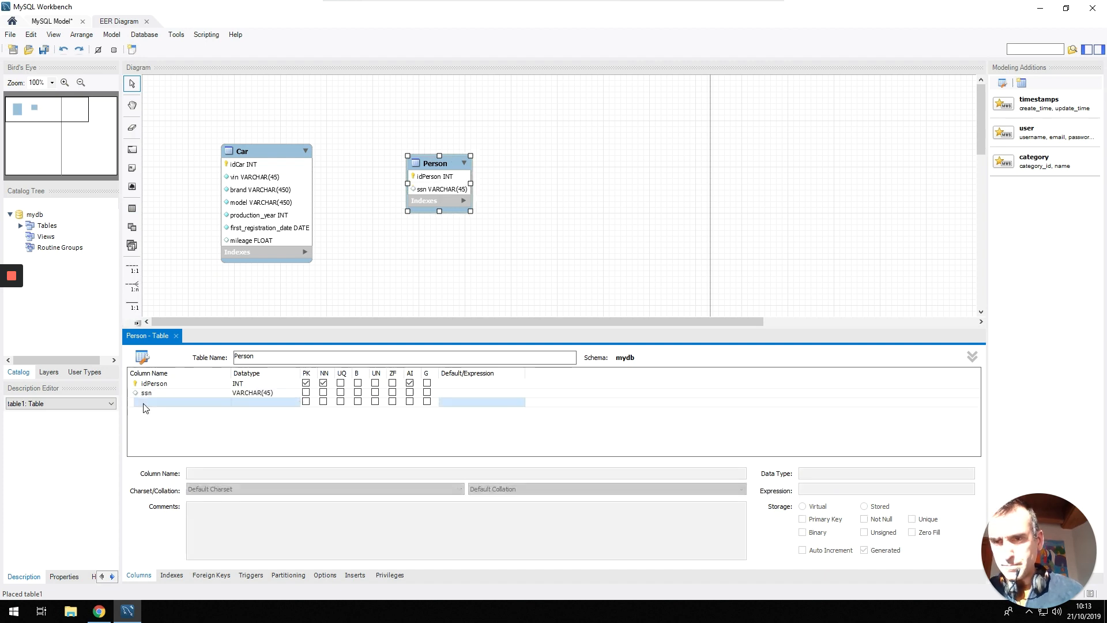
{"action": "type", "text": "f"}
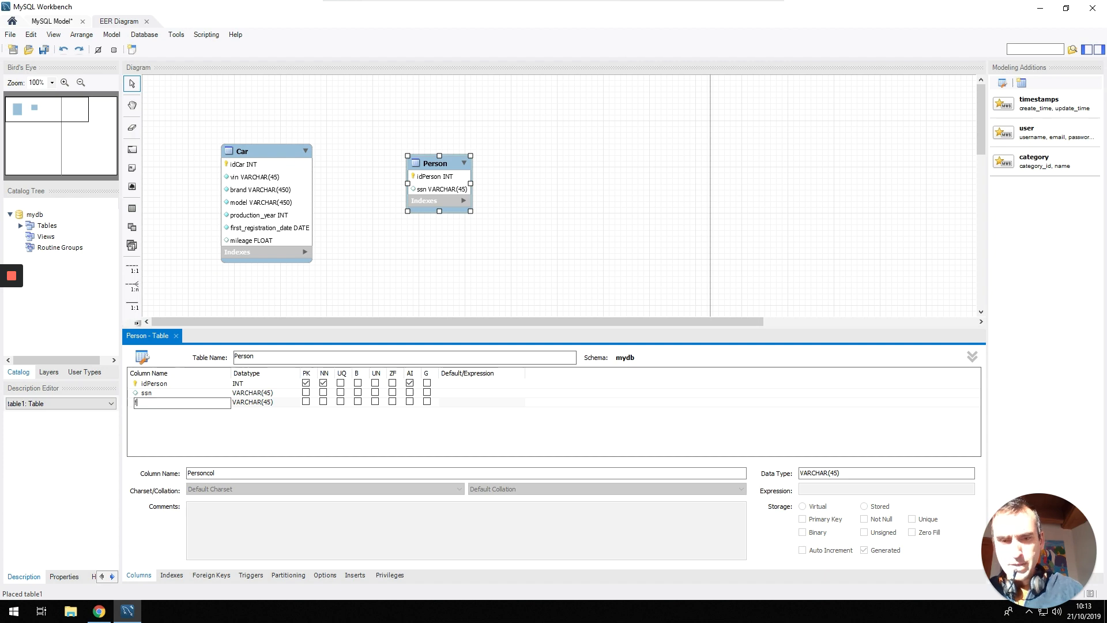
{"action": "type", "text": "irstname"}
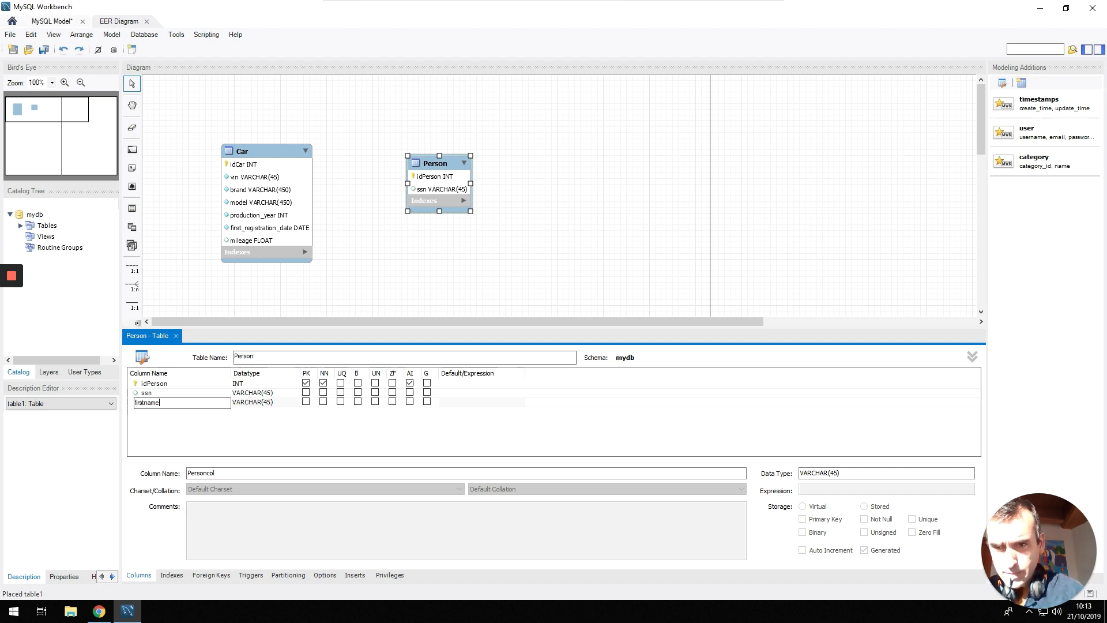
{"action": "key", "text": "Tab"}
{"action": "double_click", "coordinate": [170, 412]}
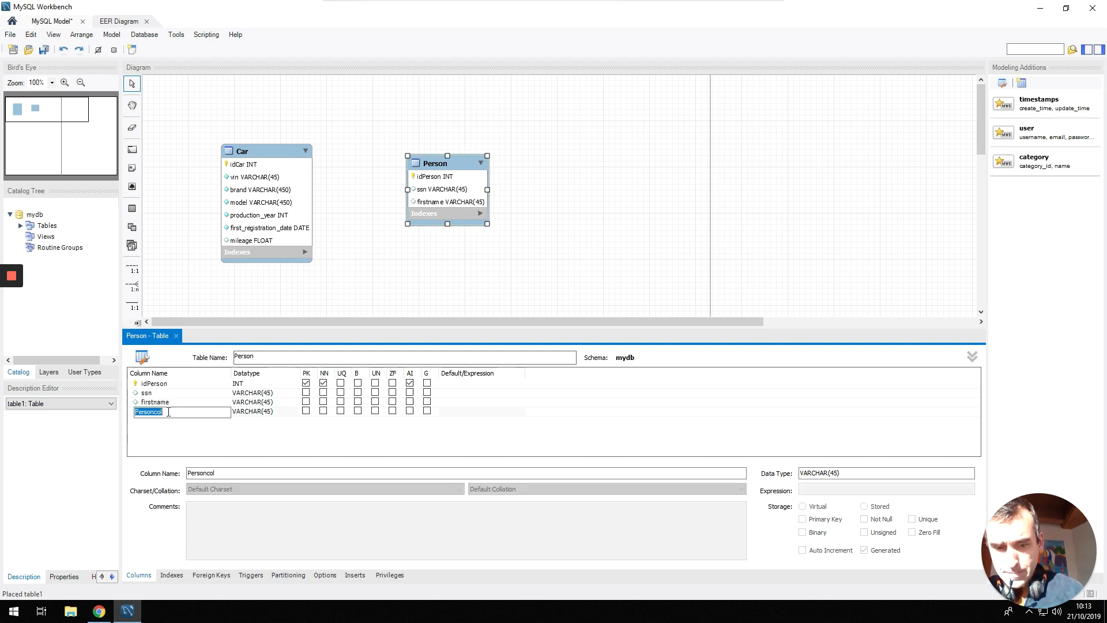
{"action": "type", "text": "lastname"}
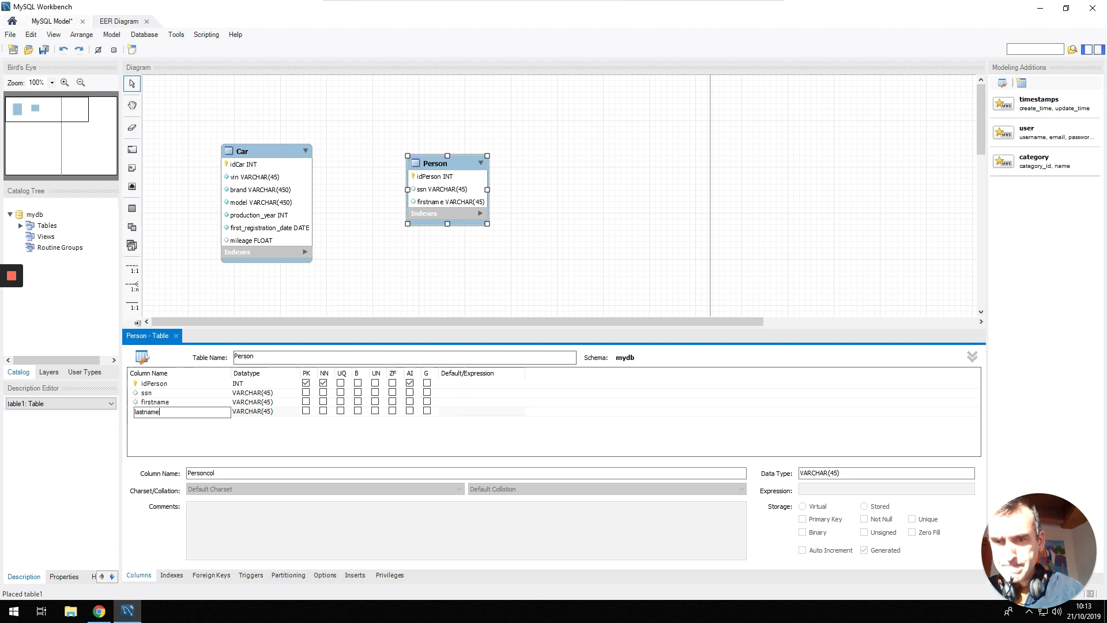
{"action": "key", "text": "Return"}
Step: Add columns date_of_birth and address to the Person table with the default VARCHAR(45) datatype
{"action": "double_click", "coordinate": [158, 421]}
{"action": "type", "text": "date"}
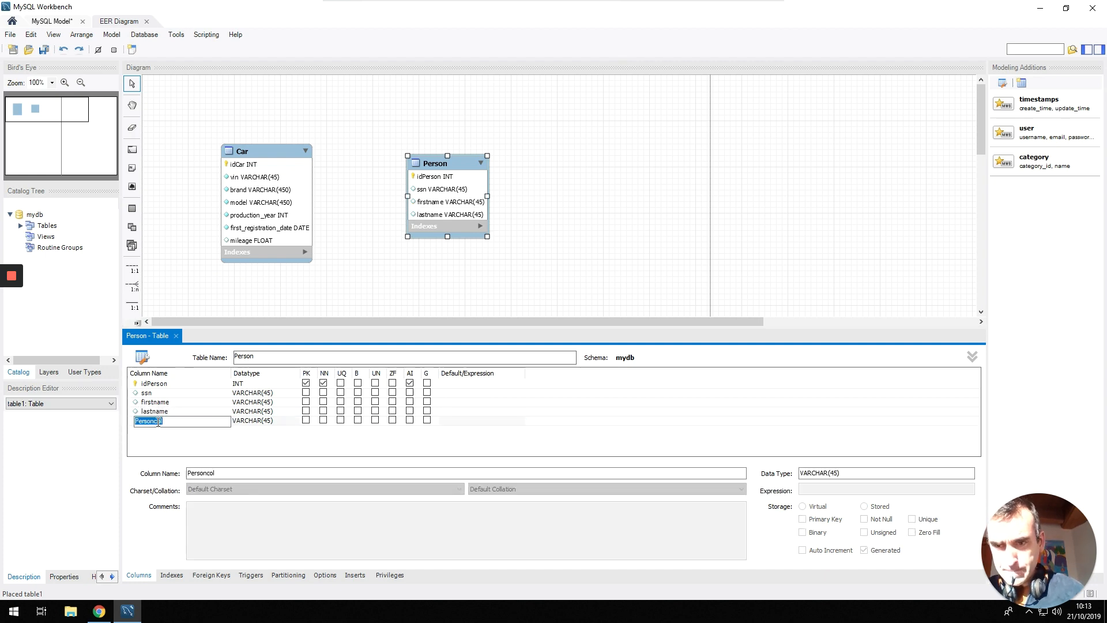
{"action": "type", "text": "_"}
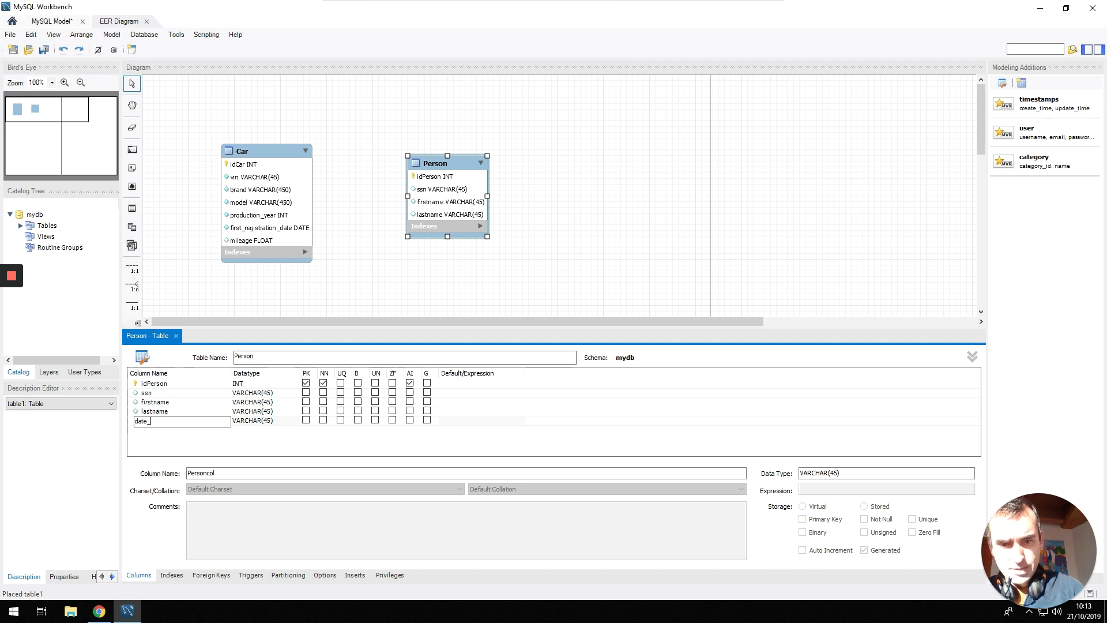
{"action": "type", "text": "of_bi"}
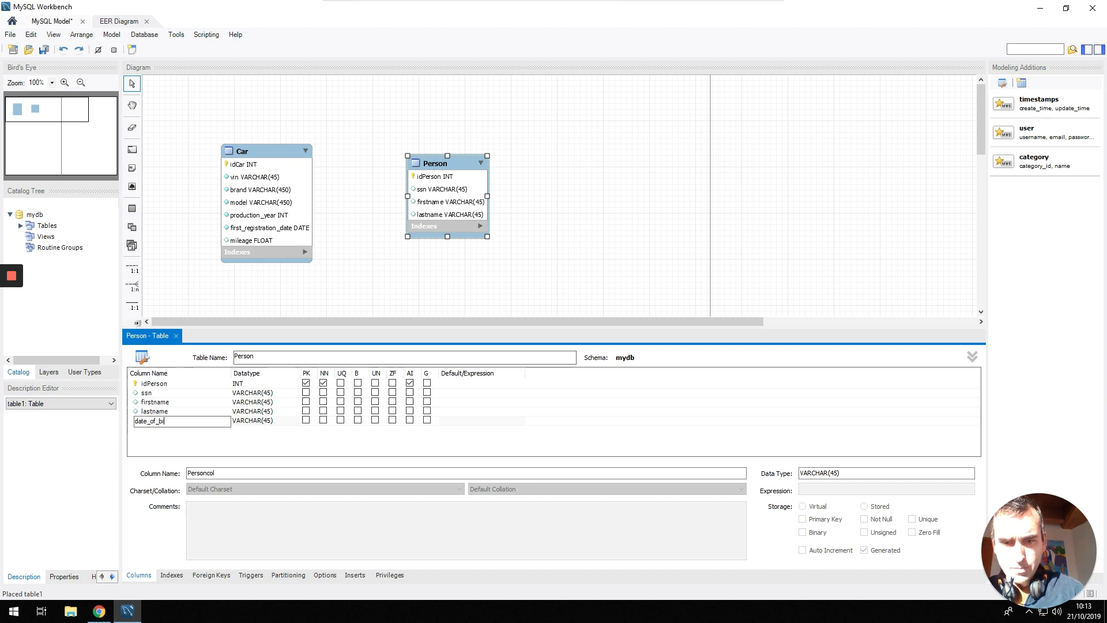
{"action": "type", "text": "rth"}
{"action": "key", "text": "Tab"}
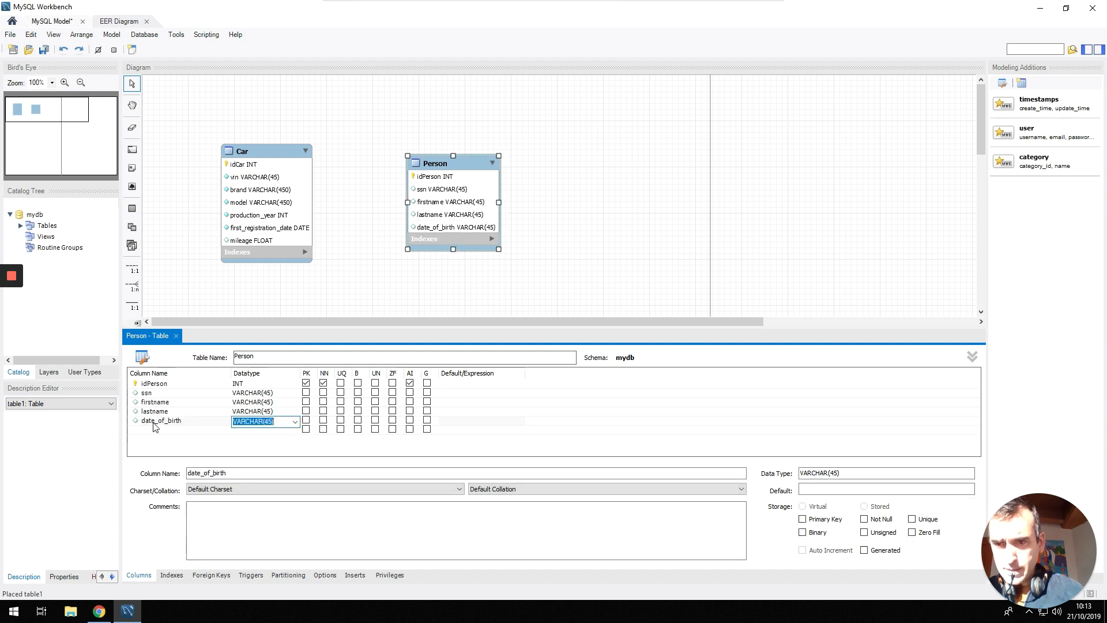
{"action": "left_click", "coordinate": [166, 430]}
{"action": "type", "text": "a"}
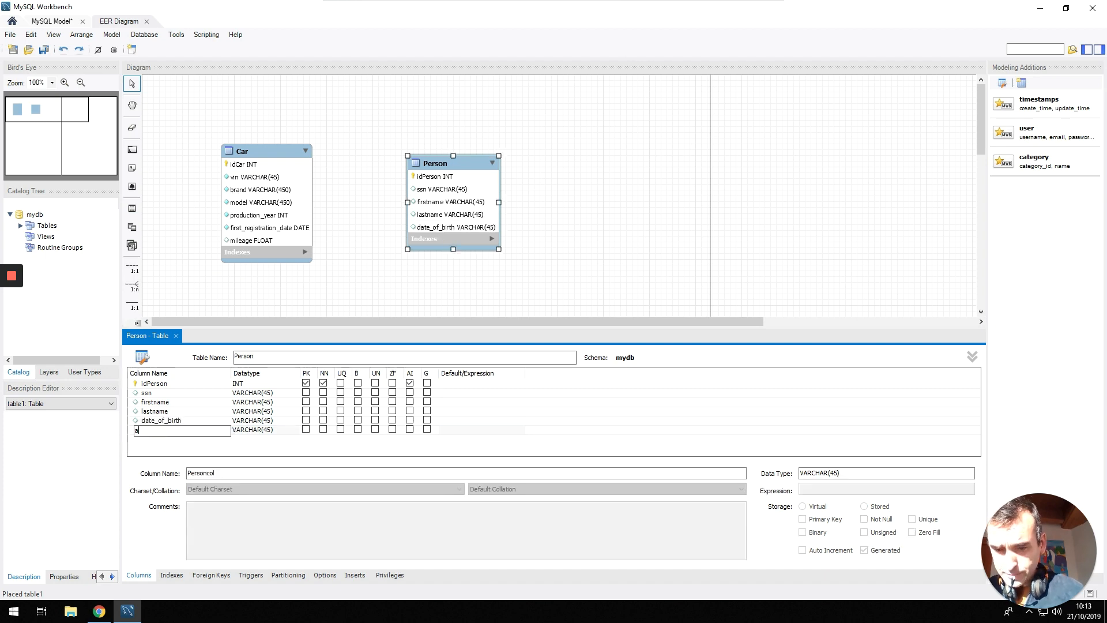
{"action": "type", "text": "ddress"}
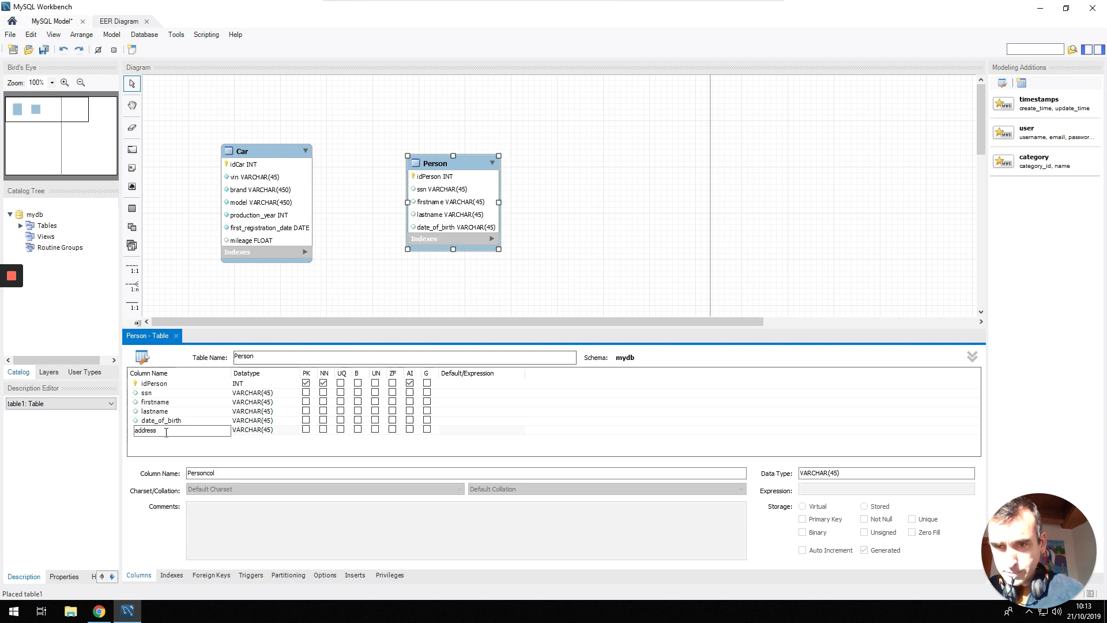
Step: Set the datatype of the Person table's firstname column to VARCHAR(450)
{"action": "left_click", "coordinate": [253, 393]}
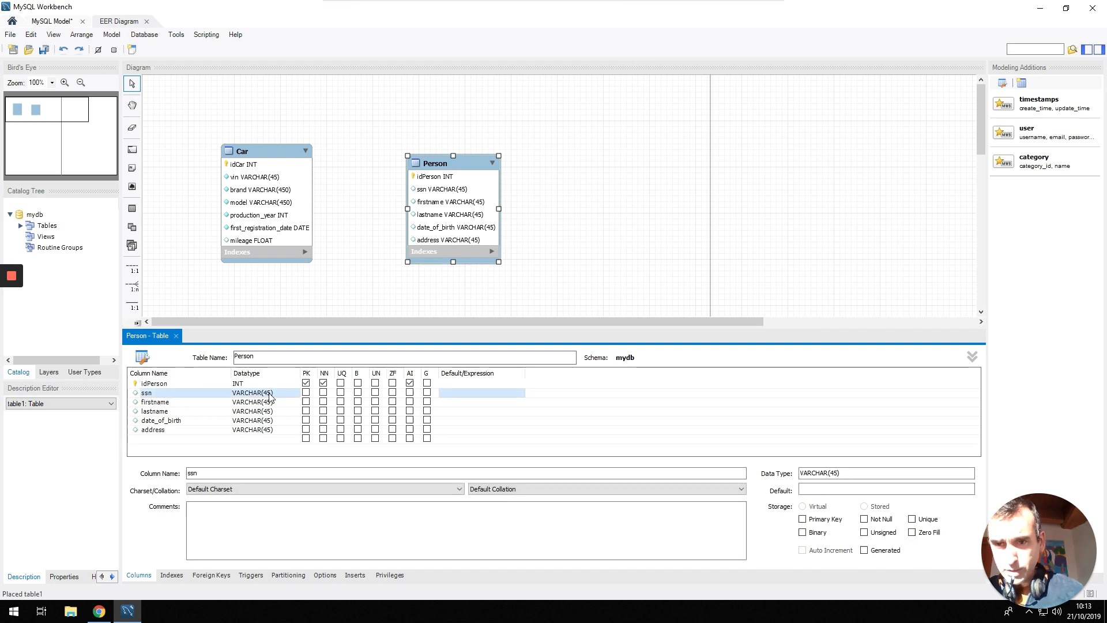
{"action": "left_click", "coordinate": [266, 395]}
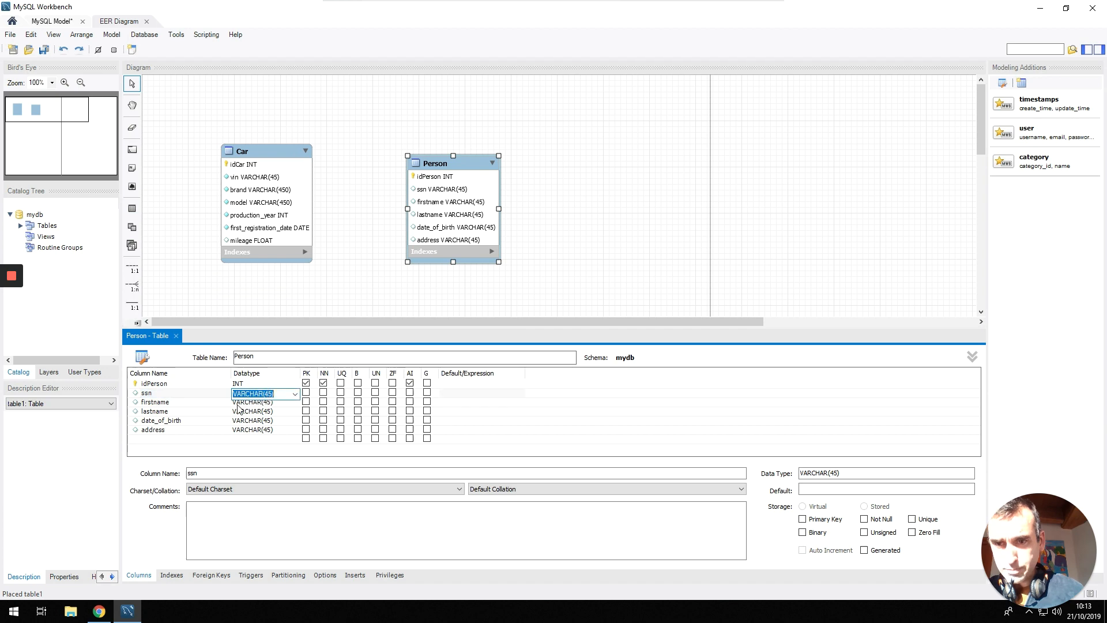
{"action": "left_click", "coordinate": [240, 403]}
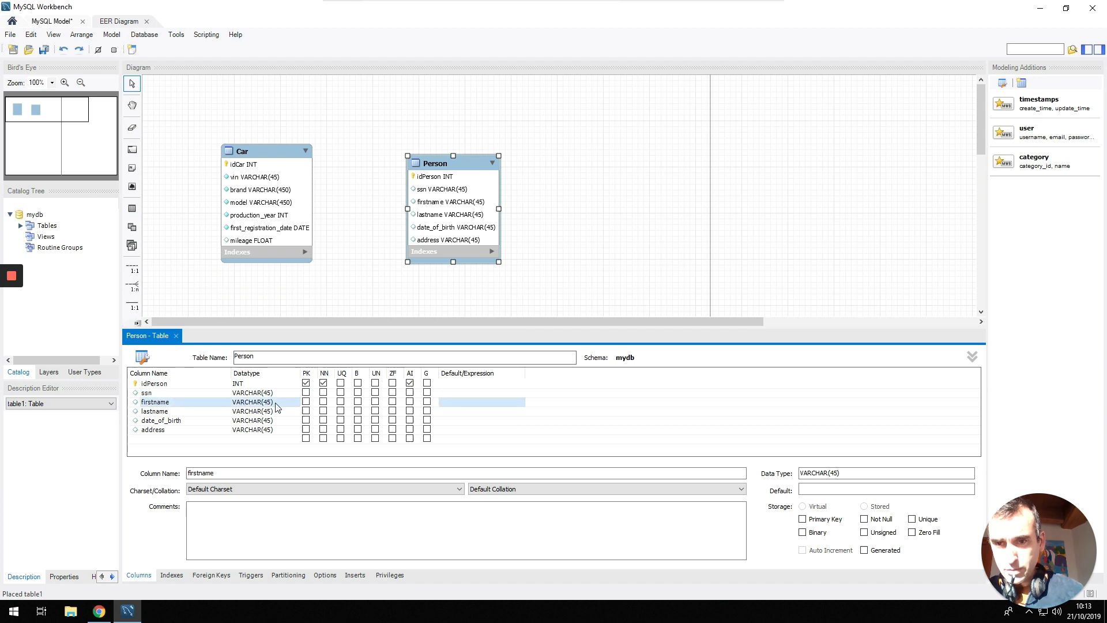
{"action": "left_click", "coordinate": [267, 403]}
{"action": "left_click", "coordinate": [272, 403]}
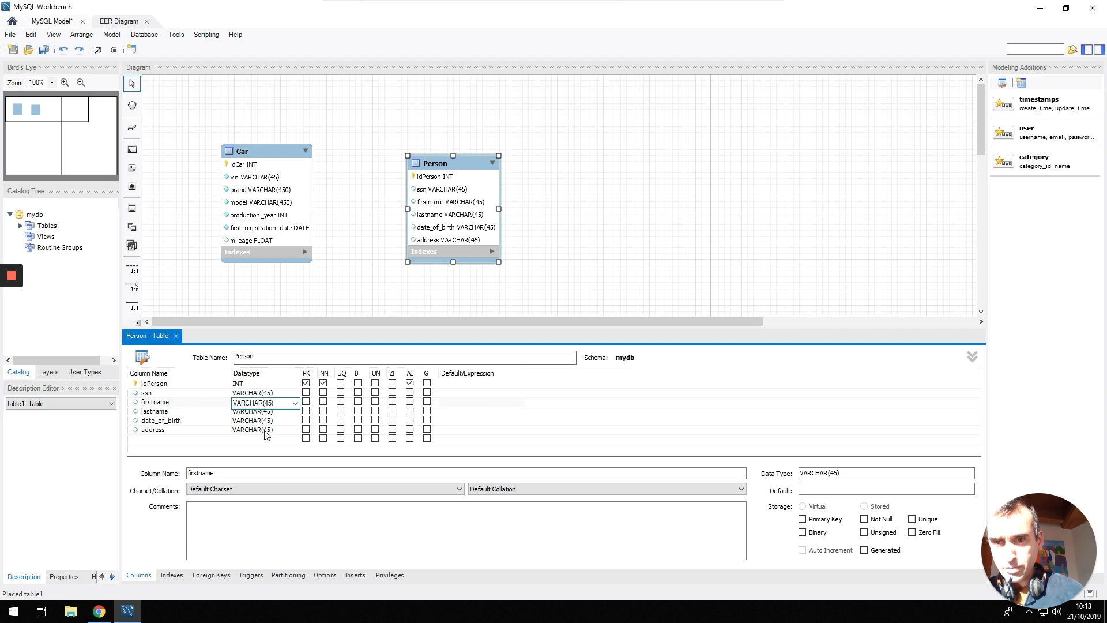
{"action": "type", "text": "0"}
{"action": "key", "text": "Return"}
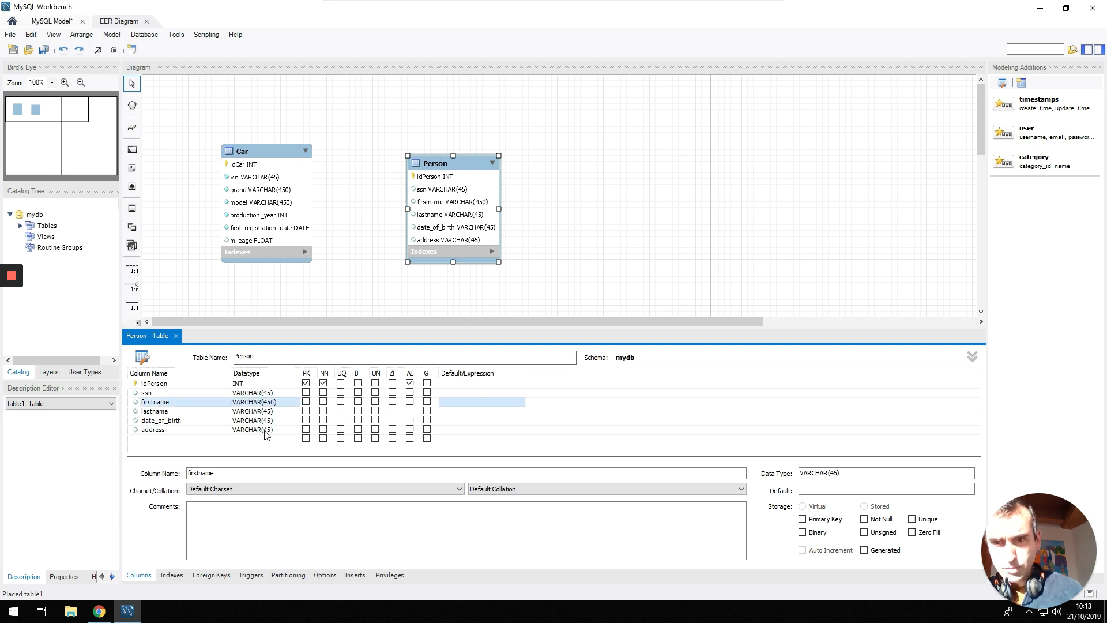
Step: Set the datatype of the Person table's lastname column to VARCHAR(450)
{"action": "left_click", "coordinate": [275, 411]}
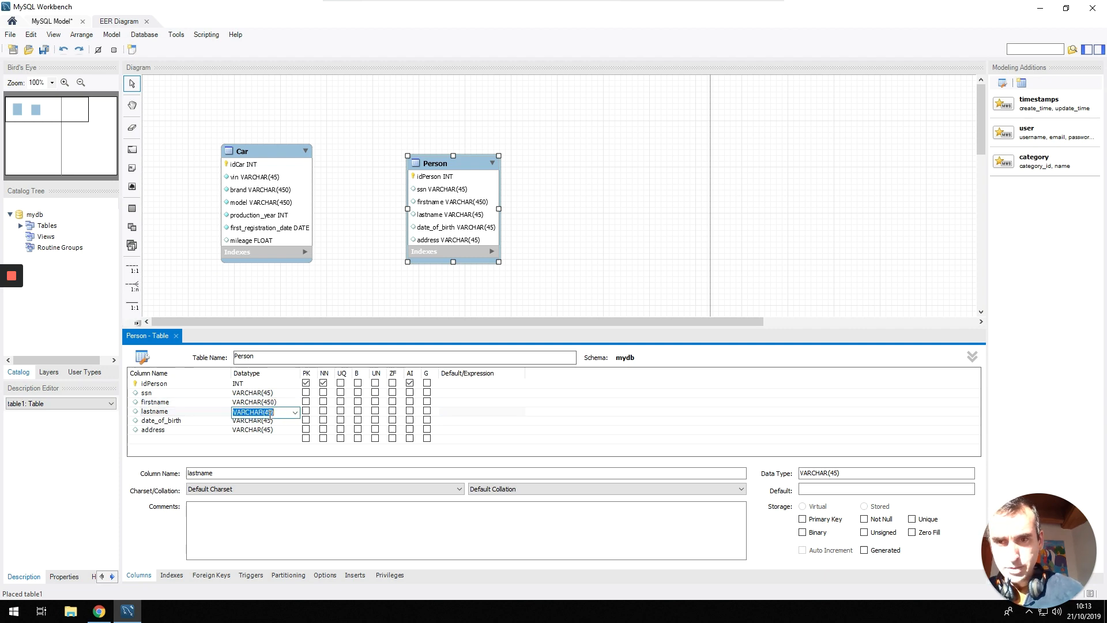
{"action": "left_click", "coordinate": [269, 412]}
{"action": "type", "text": "0"}
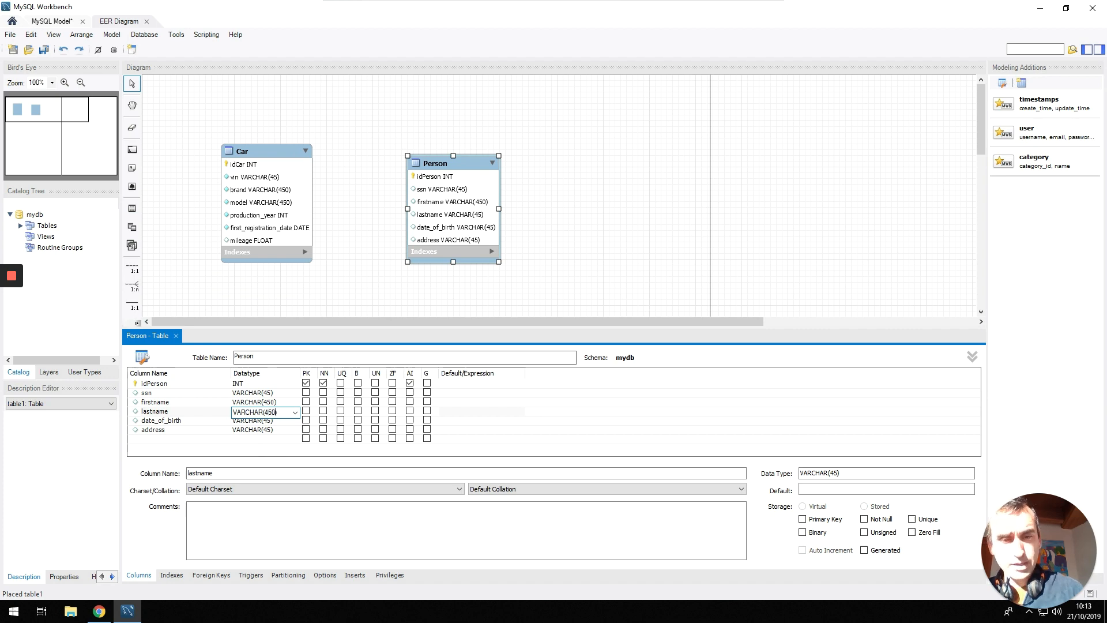
{"action": "key", "text": "Return"}
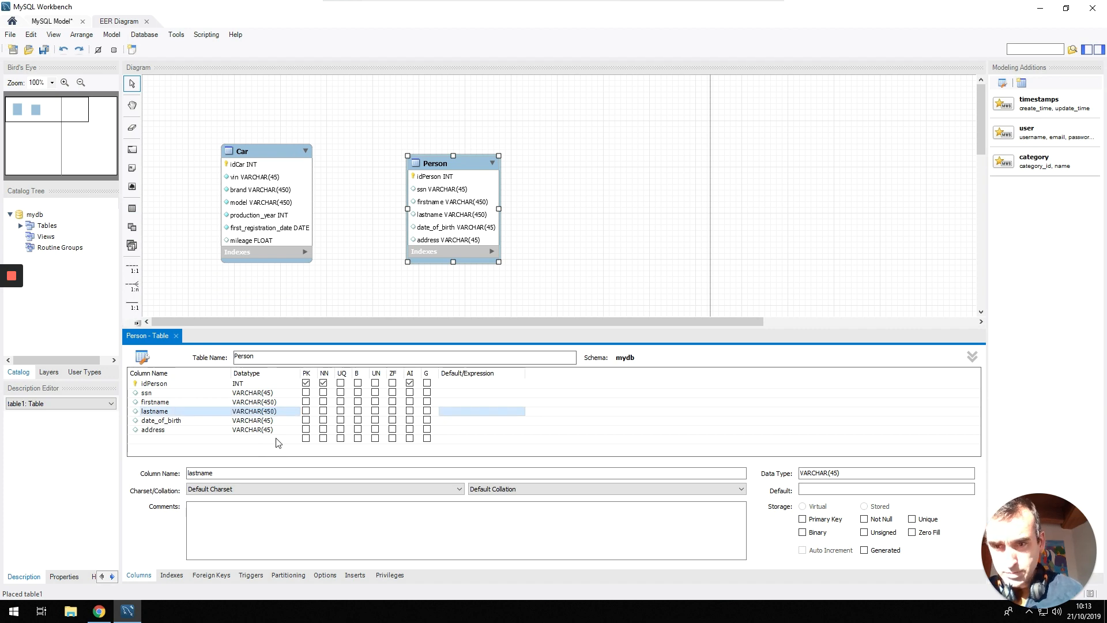
Step: Change the datatype of the Person table's date_of_birth column to DATE
{"action": "left_click", "coordinate": [251, 422]}
{"action": "left_click", "coordinate": [252, 421]}
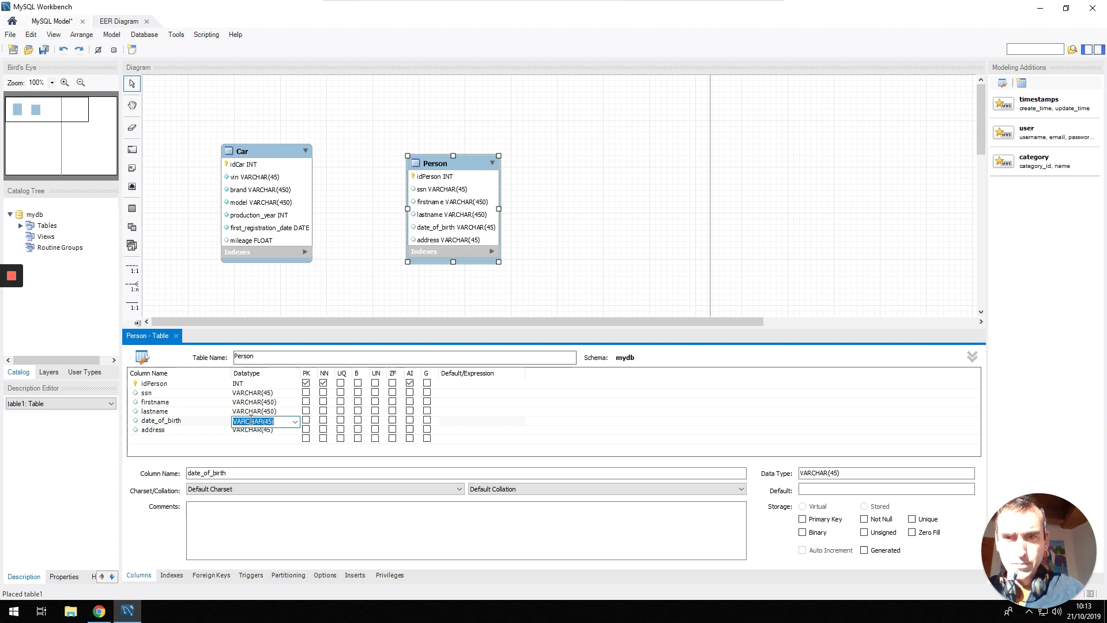
{"action": "type", "text": "DATE"}
{"action": "key", "text": "Return"}
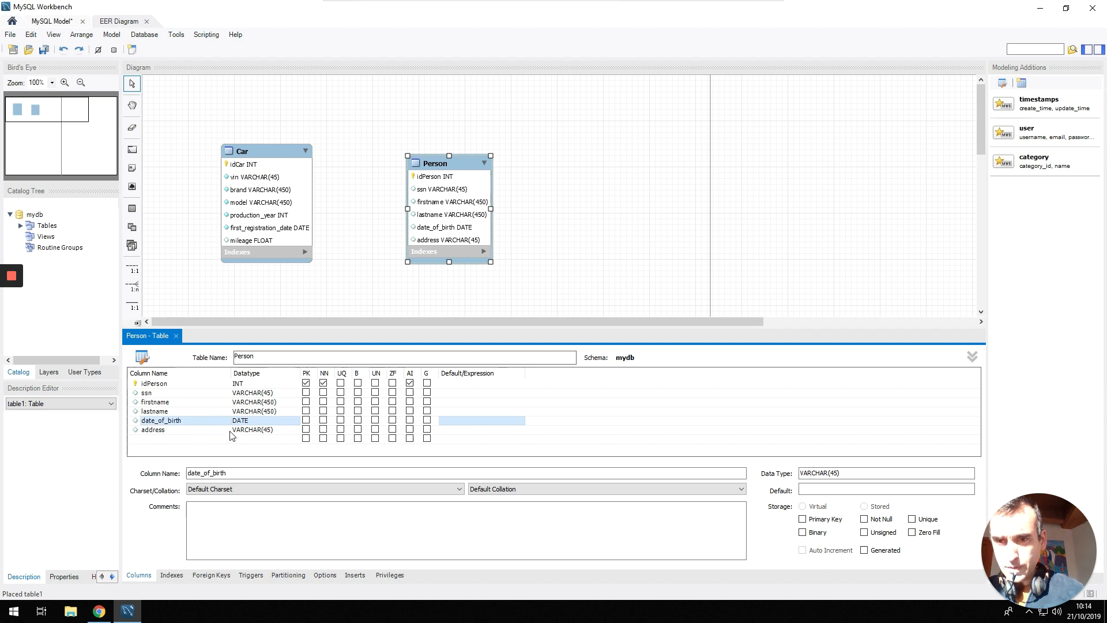
Step: Set the datatype of the Person table's address column to VARCHAR(5000)
{"action": "double_click", "coordinate": [270, 430]}
{"action": "key", "text": "End"}
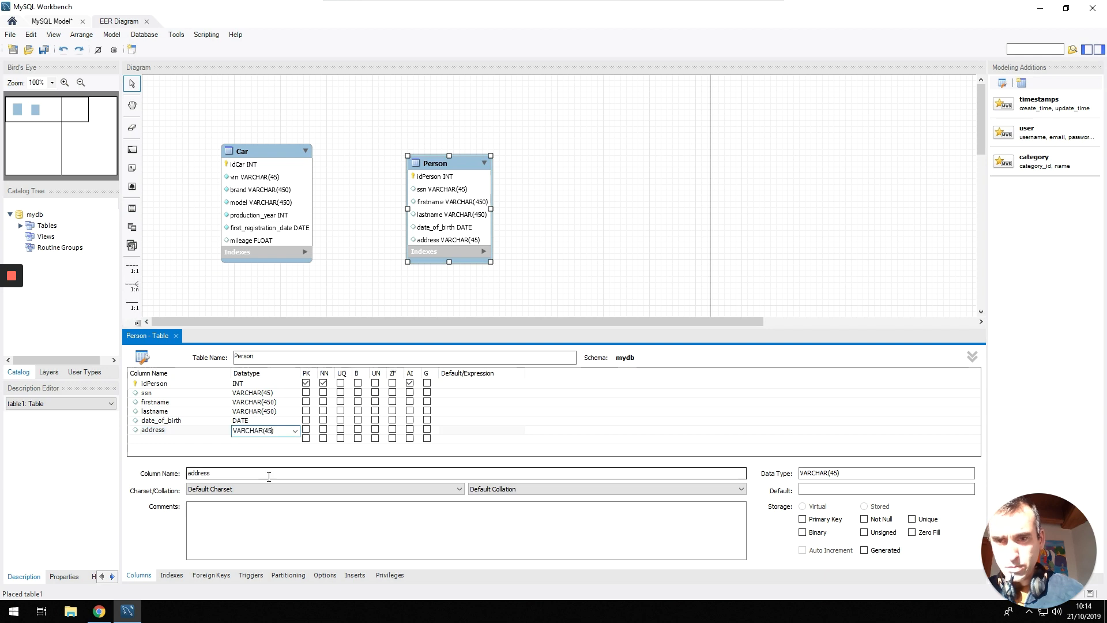
{"action": "key", "text": "Left"}
{"action": "key", "text": "shift+Left"}
{"action": "key", "text": "shift+Left"}
{"action": "type", "text": "5000"}
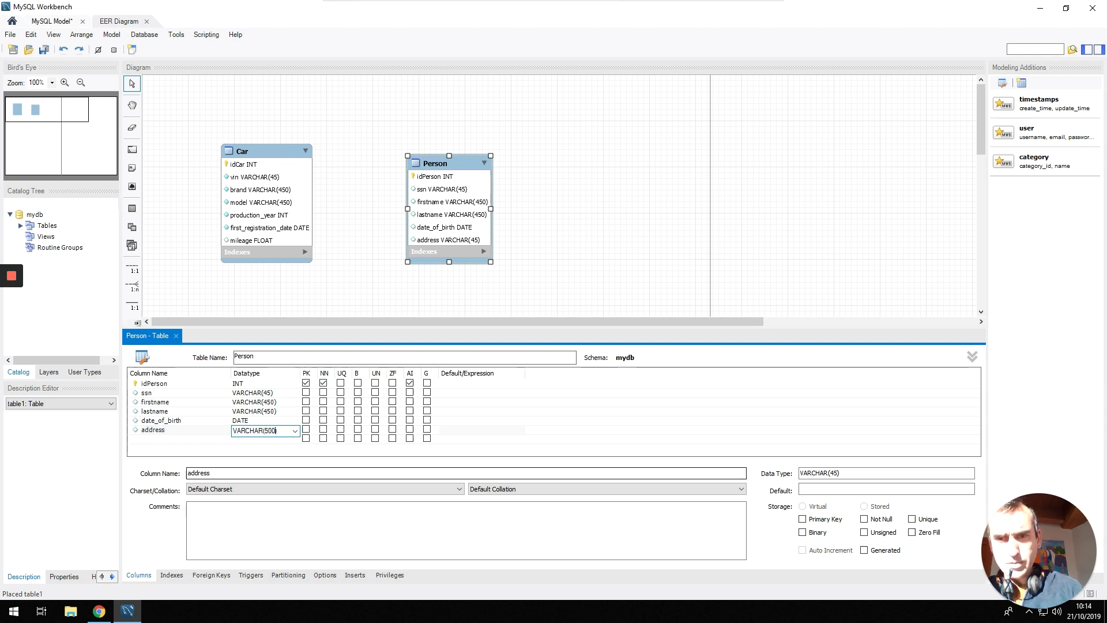
{"action": "key", "text": "Return"}
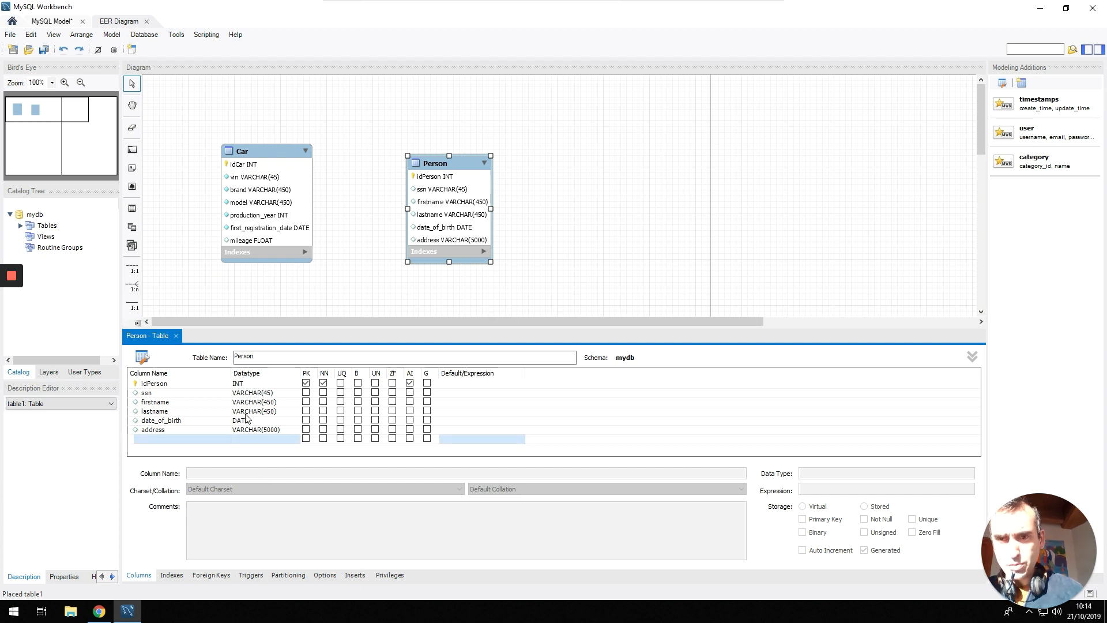
Step: Make the ssn, lastname and date_of_birth columns of the Person table not null, leaving firstname nullable, and deselect the table in the diagram
{"action": "left_click", "coordinate": [323, 394]}
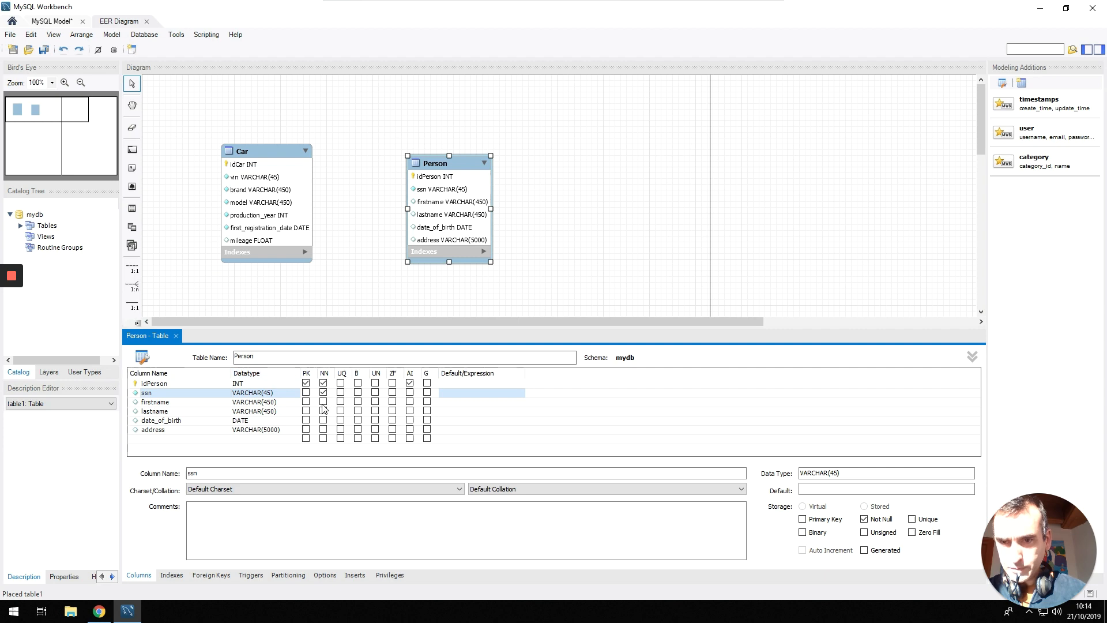
{"action": "left_click", "coordinate": [324, 402]}
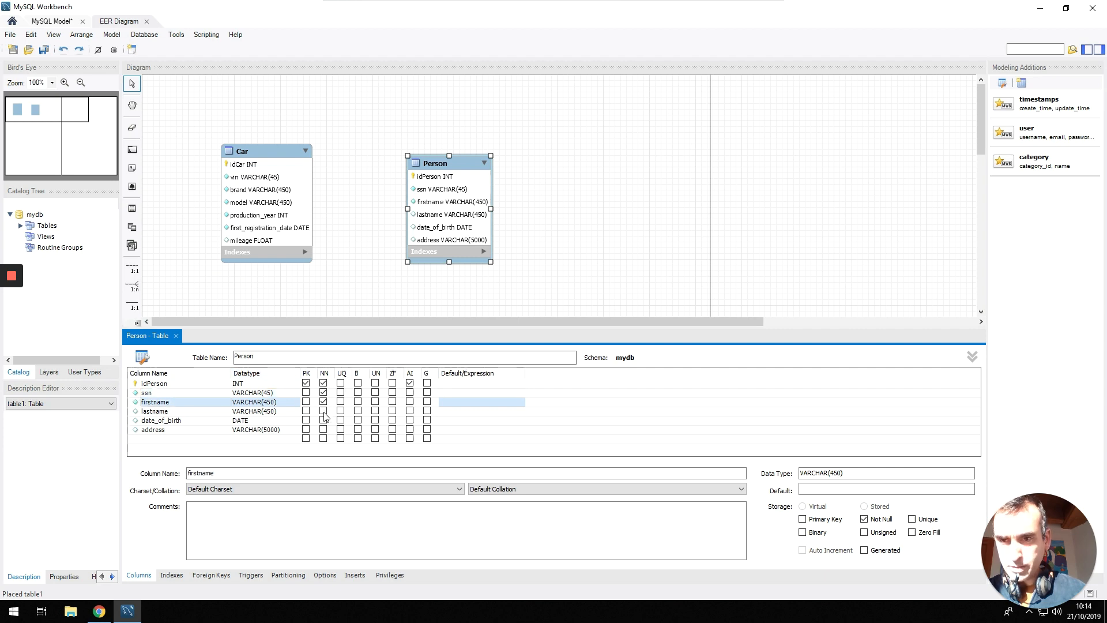
{"action": "left_click", "coordinate": [324, 402]}
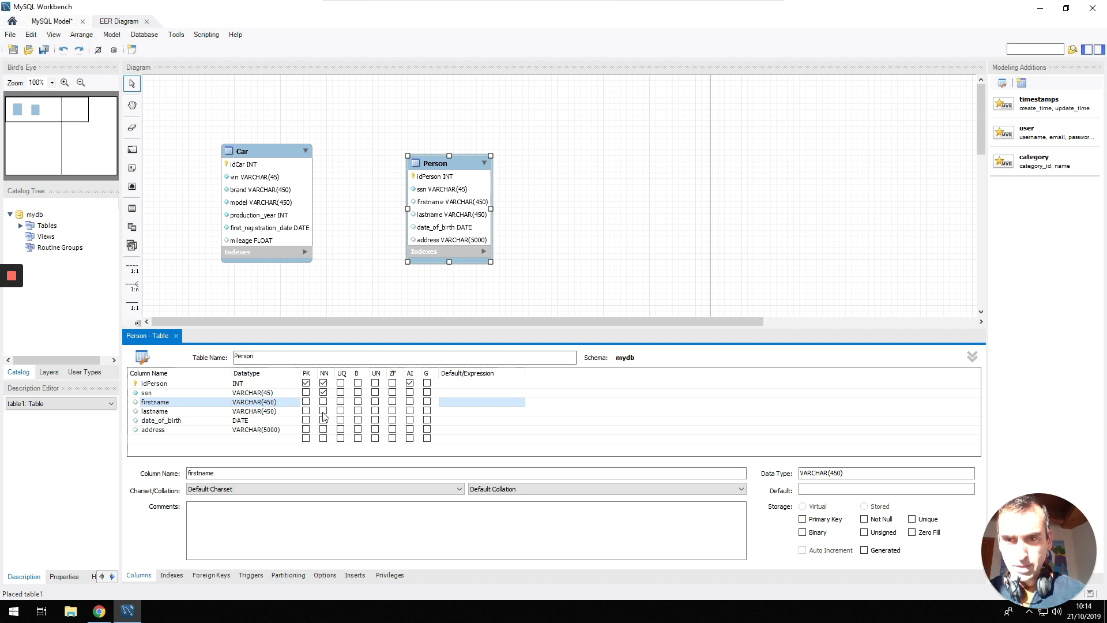
{"action": "left_click", "coordinate": [323, 411]}
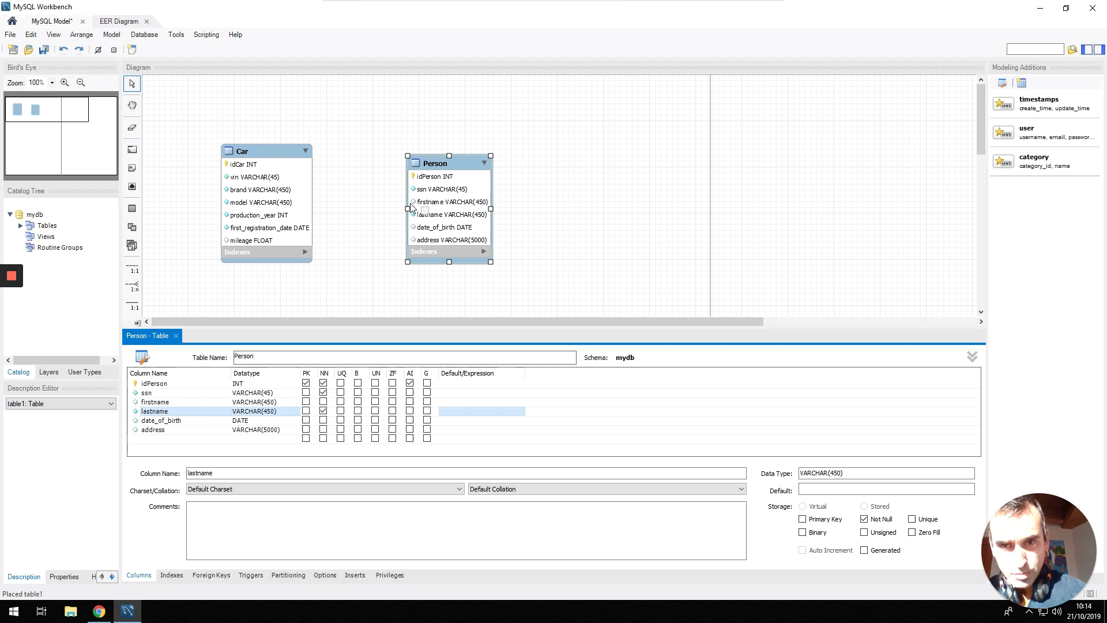
{"action": "left_click", "coordinate": [324, 420]}
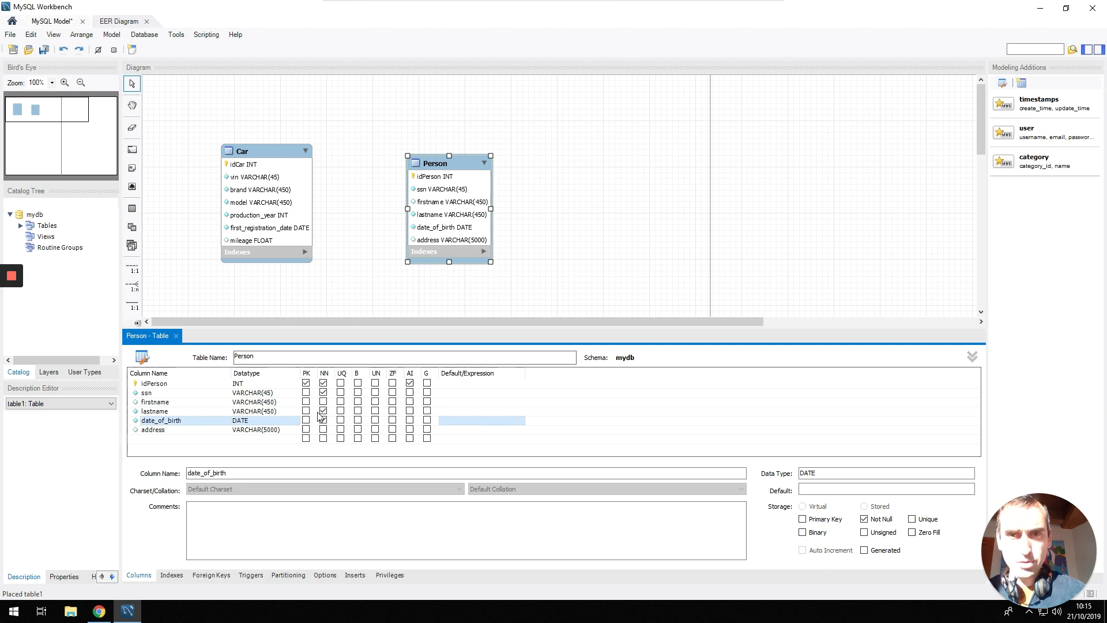
{"action": "left_click", "coordinate": [526, 280]}
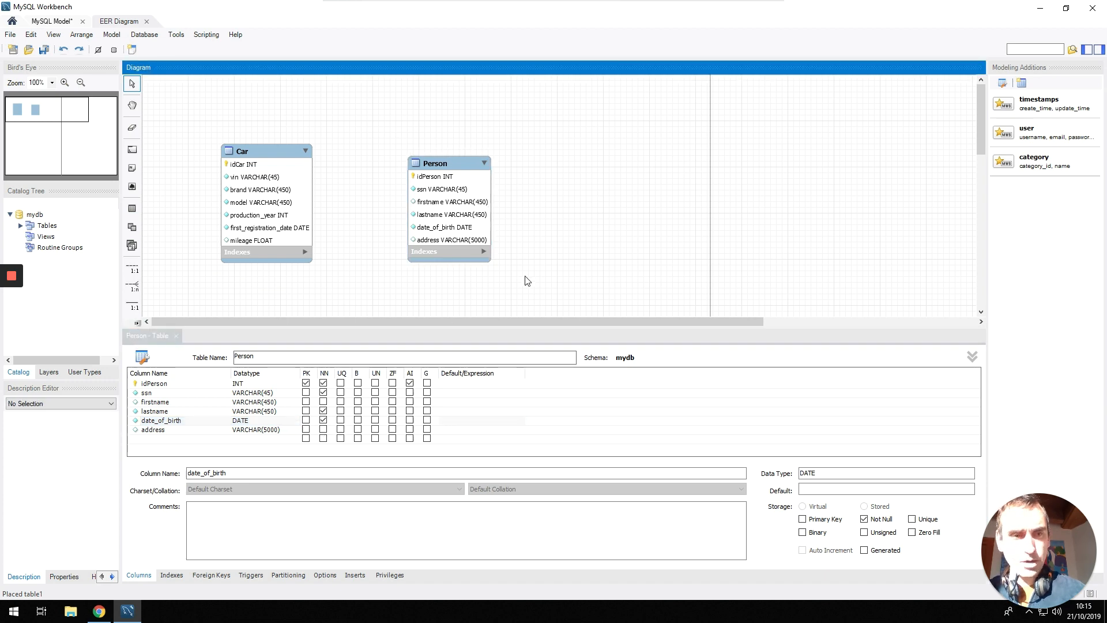